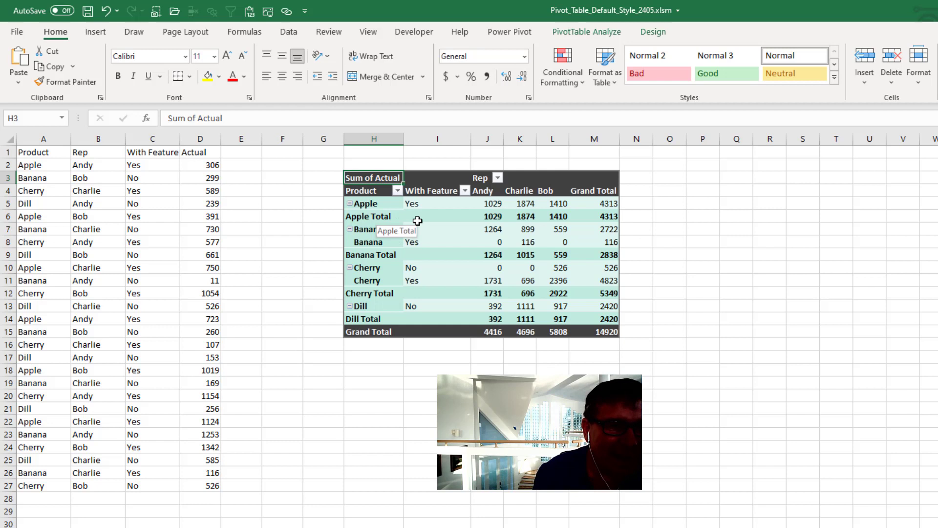
# Step: Browse the full PivotTable Styles gallery and close it without picking a style
pyautogui.click(662, 35)
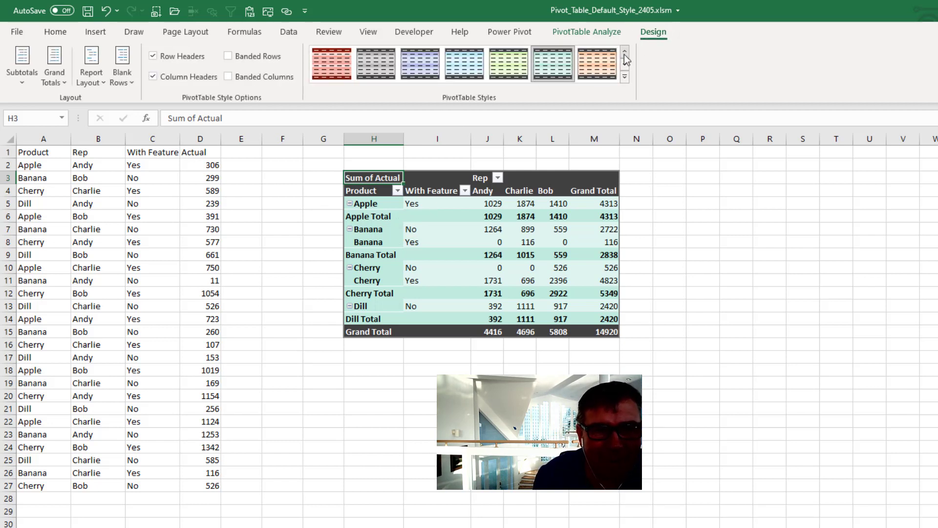
pyautogui.click(625, 74)
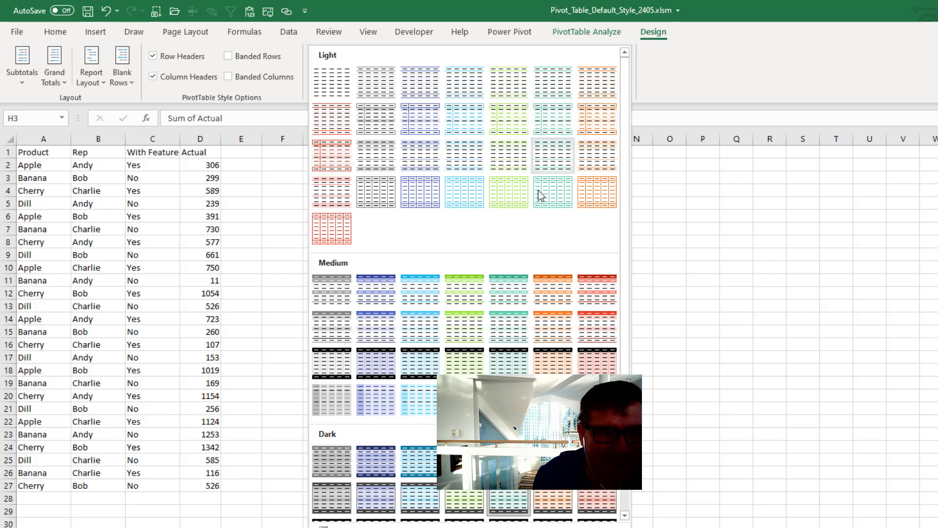
pyautogui.scroll(-2, 490, 367)
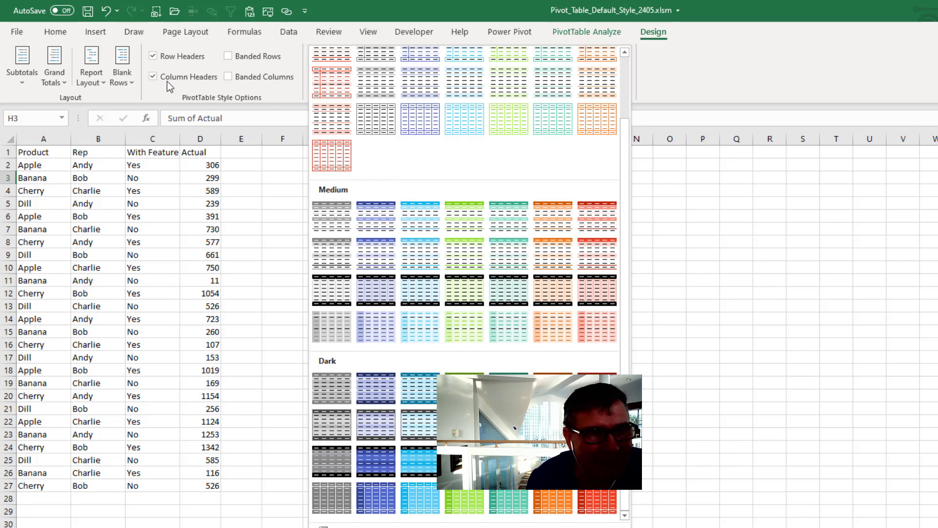
pyautogui.press('Escape')
# Step: Apply the Marquee theme colours, then switch the workbook's theme colours to Green
pyautogui.click(174, 38)
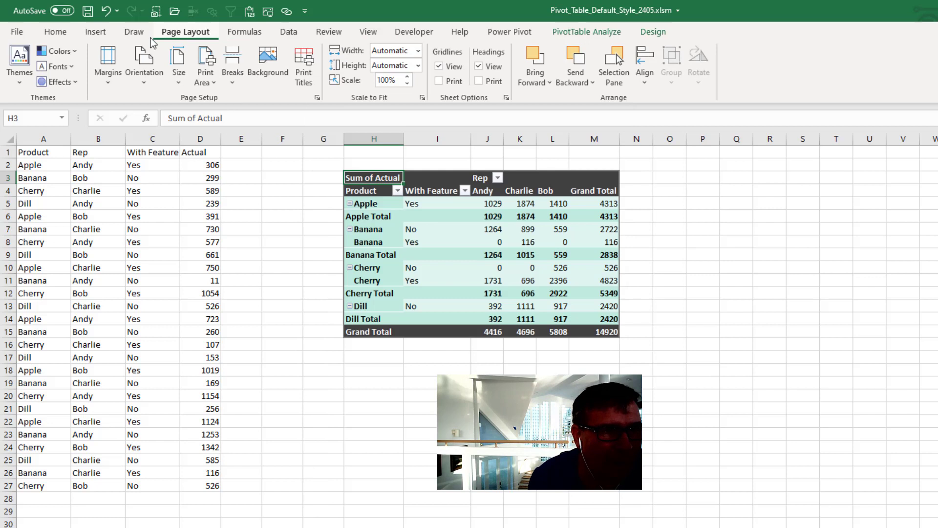
pyautogui.click(75, 49)
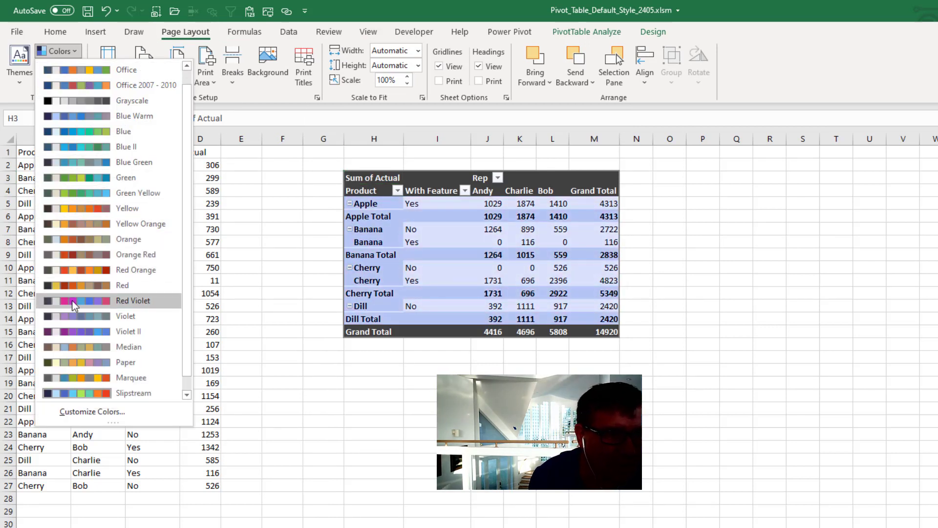
pyautogui.click(75, 379)
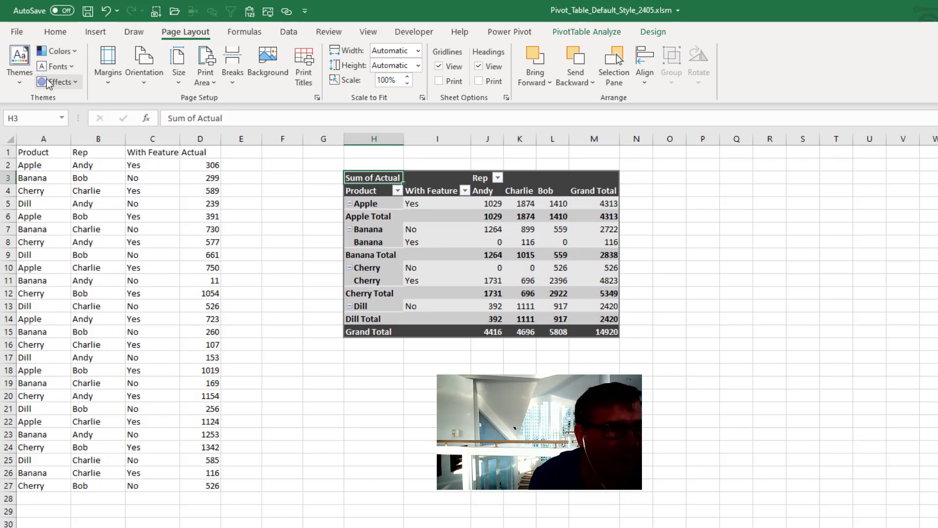
pyautogui.click(56, 51)
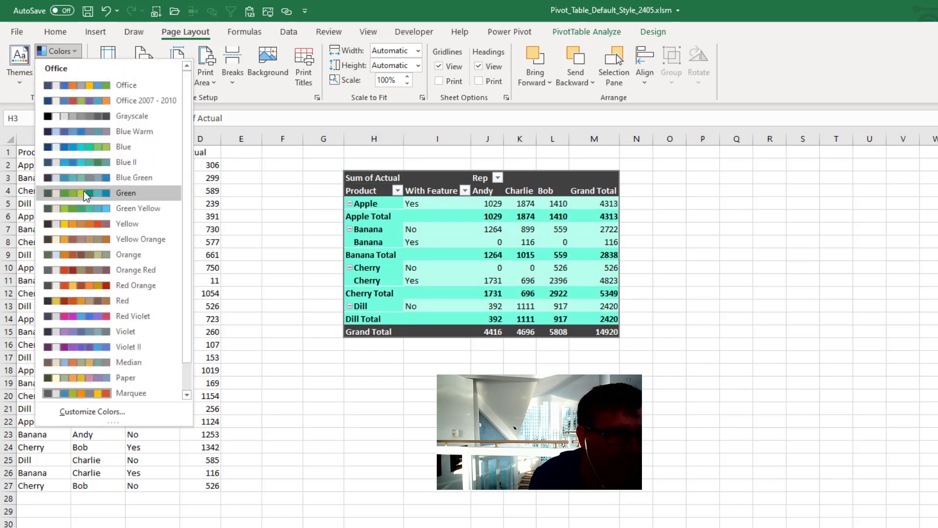
pyautogui.click(86, 193)
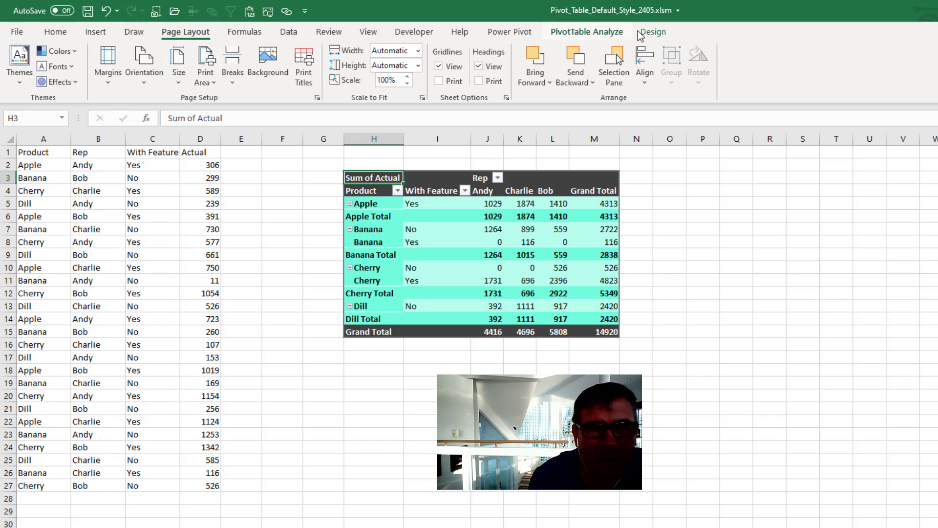
# Step: Give the pivot table the teal style from the PivotTable Styles gallery
pyautogui.click(653, 32)
pyautogui.click(628, 85)
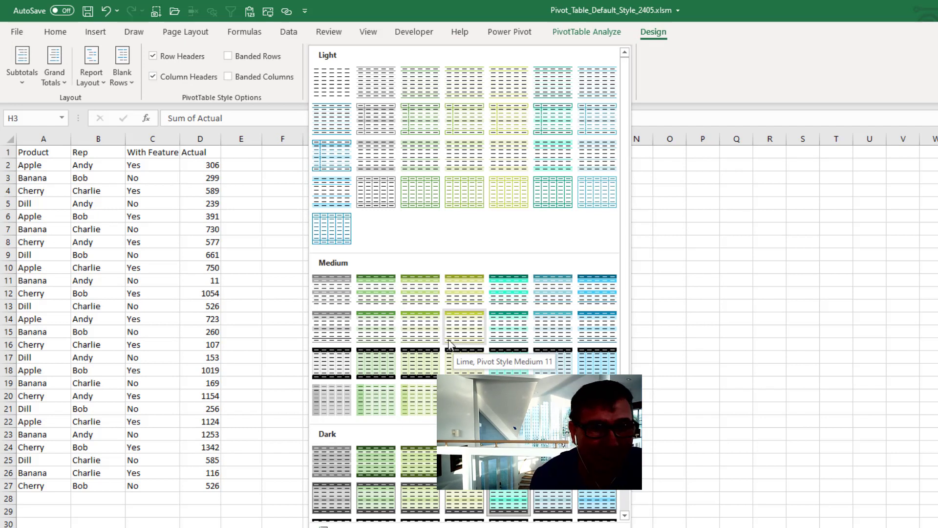
pyautogui.scroll(-2, 448, 340)
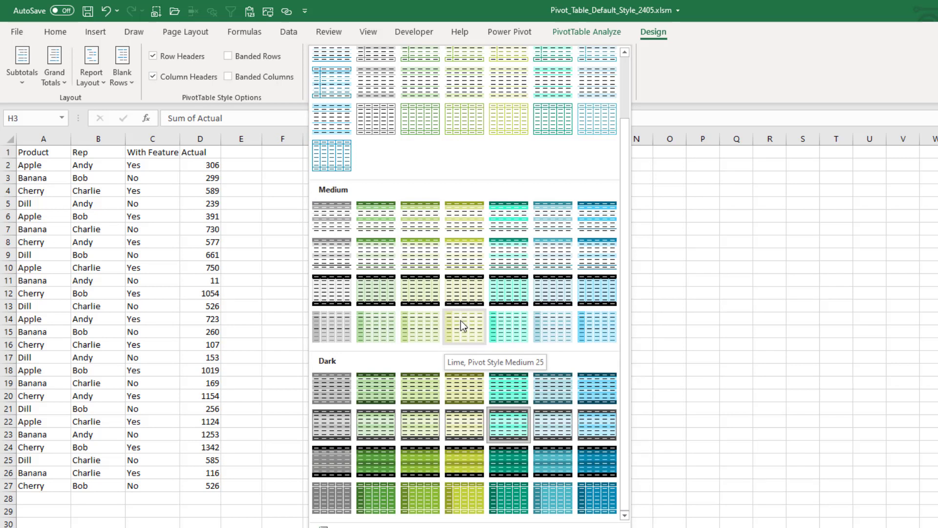
pyautogui.click(508, 388)
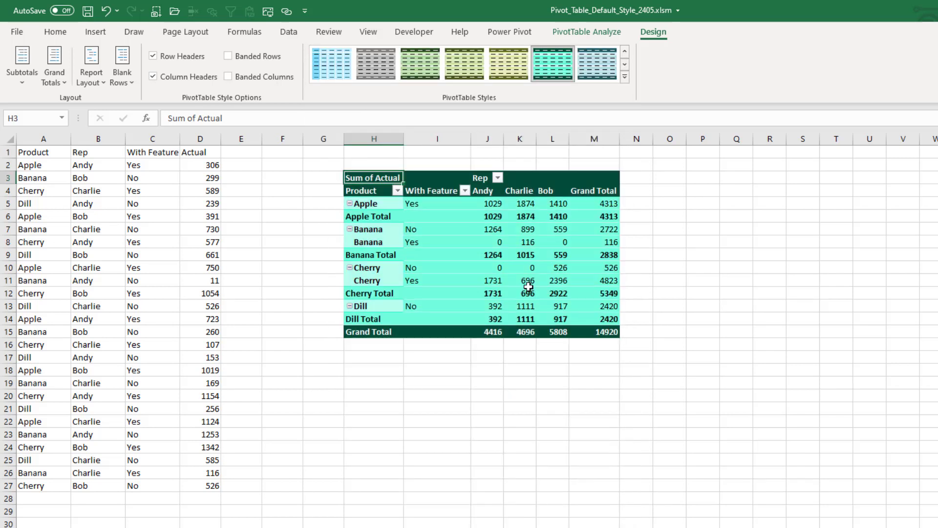
# Step: Set the teal pivot style as the default PivotTable style, confirming it a second time
pyautogui.rightClick(548, 60)
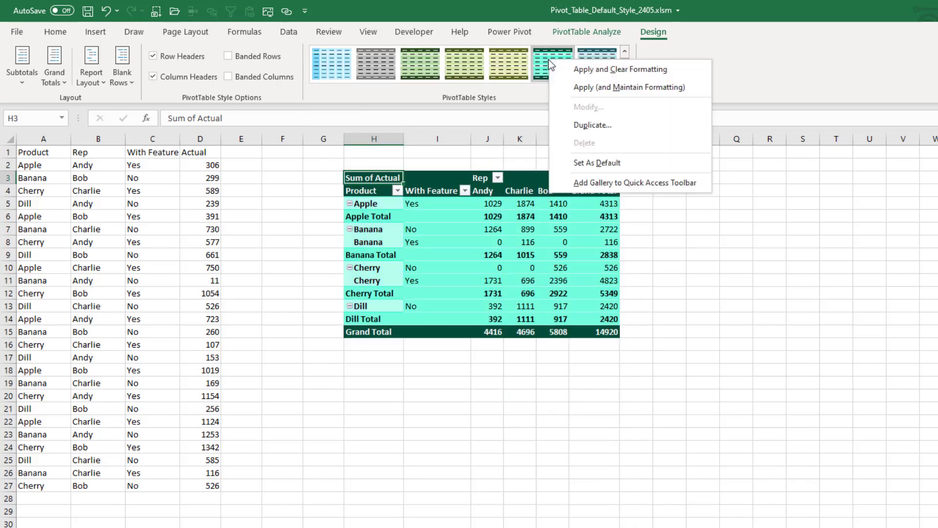
pyautogui.click(597, 163)
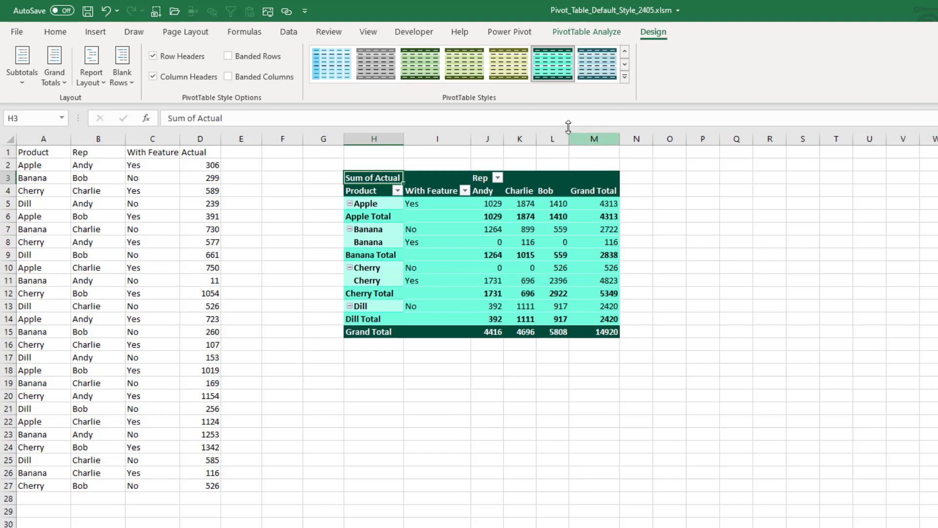
pyautogui.rightClick(552, 68)
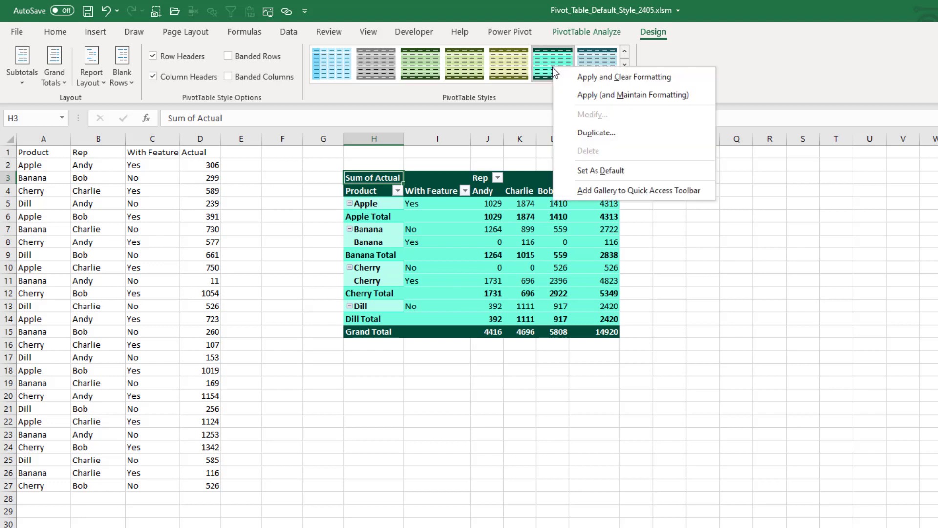
pyautogui.click(585, 176)
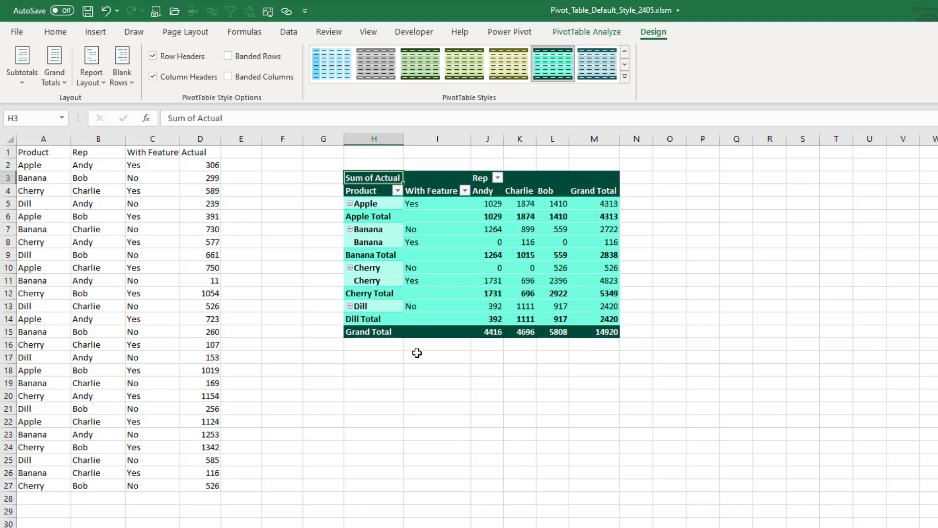
# Step: Copy the source data A1:D27 and paste it into a new blank workbook
pyautogui.click(47, 153)
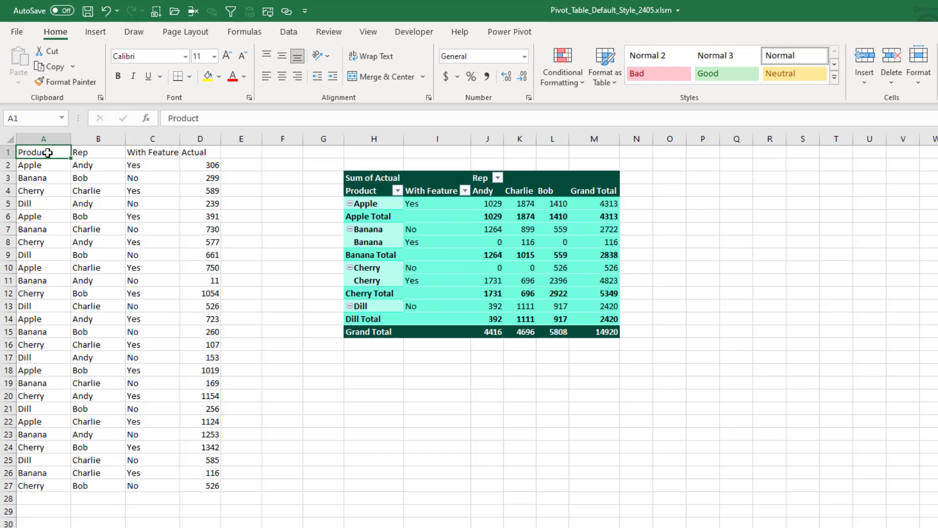
pyautogui.hotkey('ctrl', 'shift', 'Down')
pyautogui.hotkey('ctrl', 'shift', 'Right')
pyautogui.hotkey('ctrl', 'c')
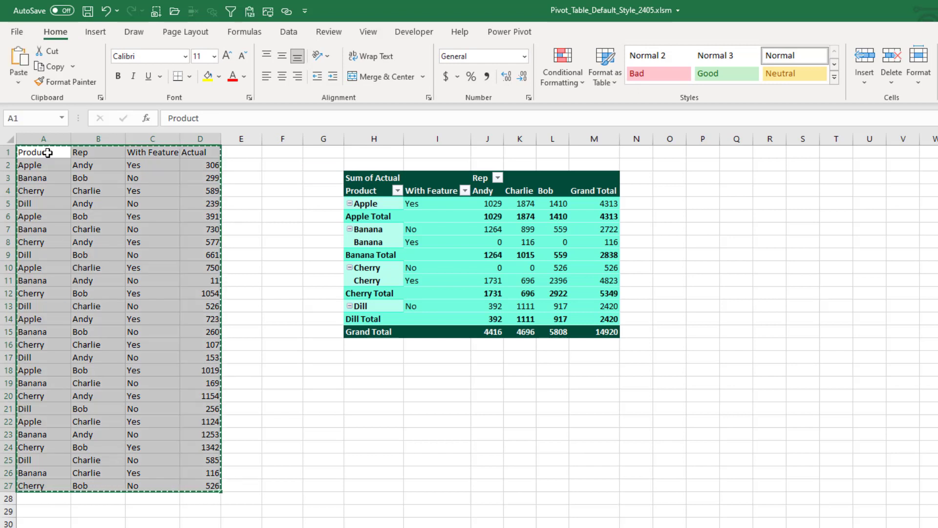
pyautogui.hotkey('ctrl', 'n')
pyautogui.hotkey('ctrl', 'v')
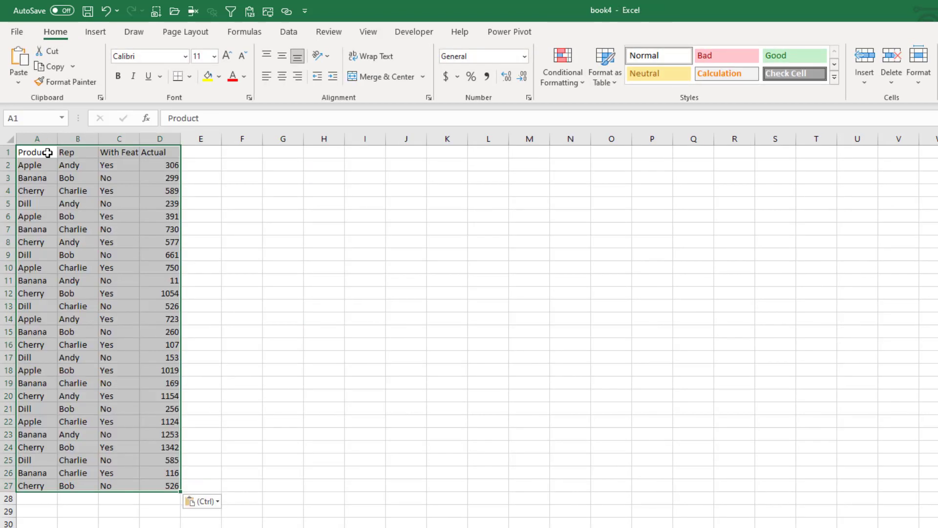
# Step: Insert an empty pivot table on the existing worksheet at cell F2
pyautogui.click(47, 153)
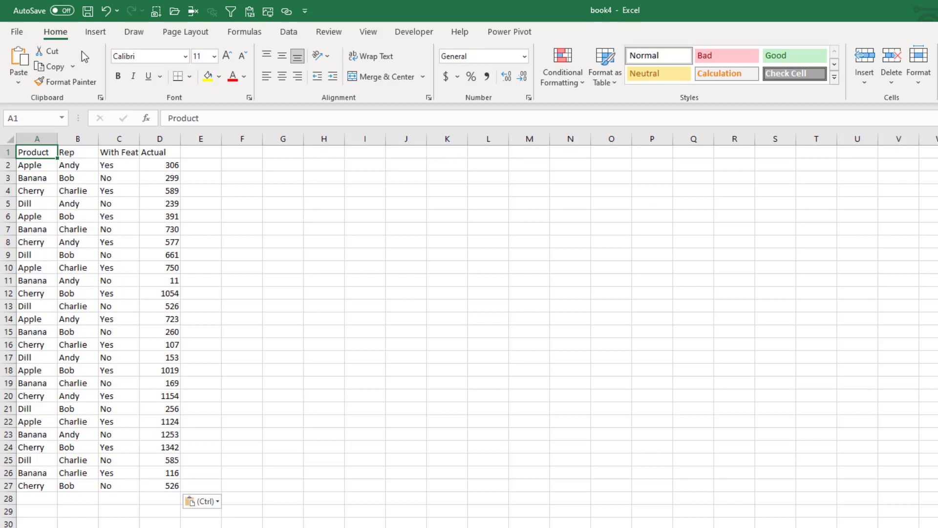
pyautogui.click(95, 33)
pyautogui.click(23, 61)
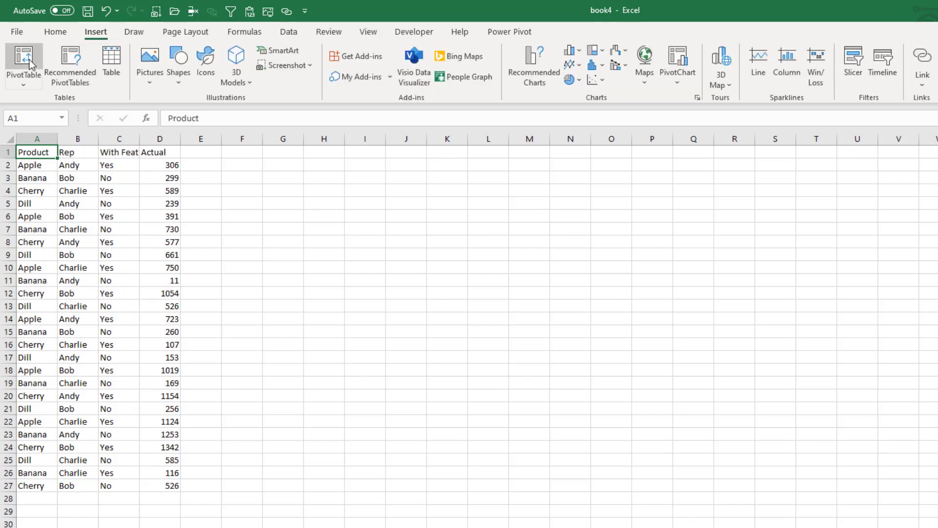
pyautogui.click(153, 279)
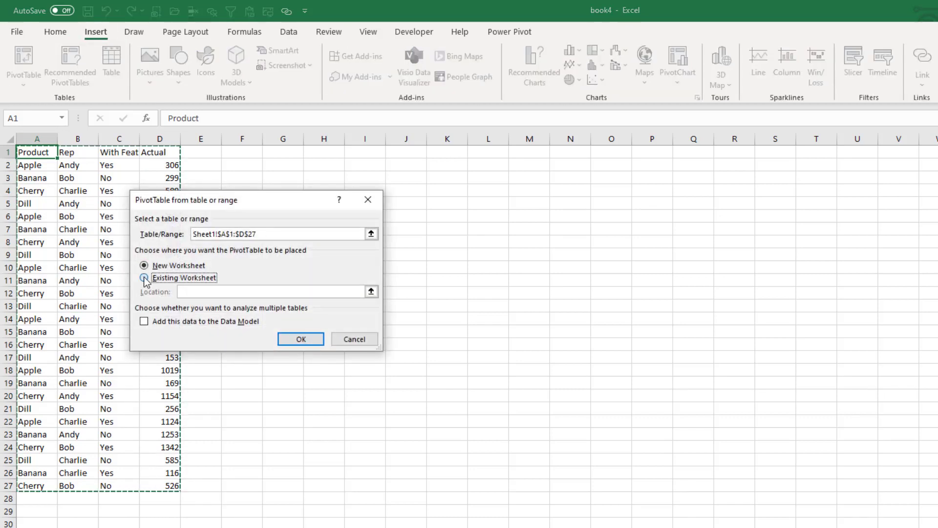
pyautogui.click(235, 165)
pyautogui.click(301, 339)
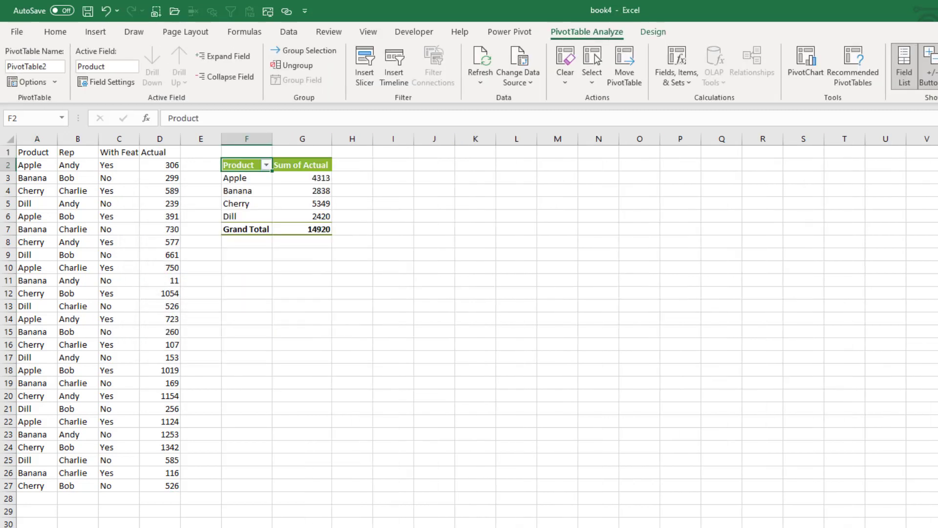
# Step: Look through the theme colour sets and close the list without changing anything
pyautogui.click(656, 32)
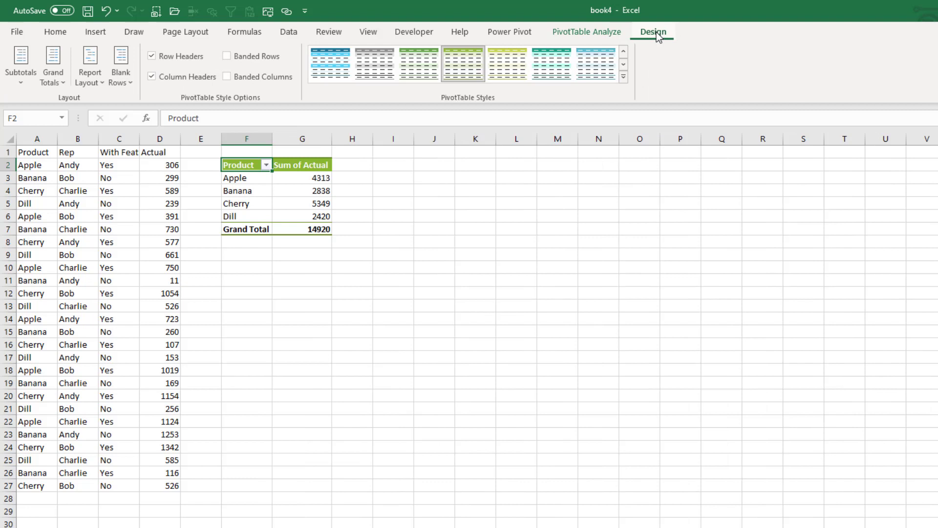
pyautogui.click(176, 30)
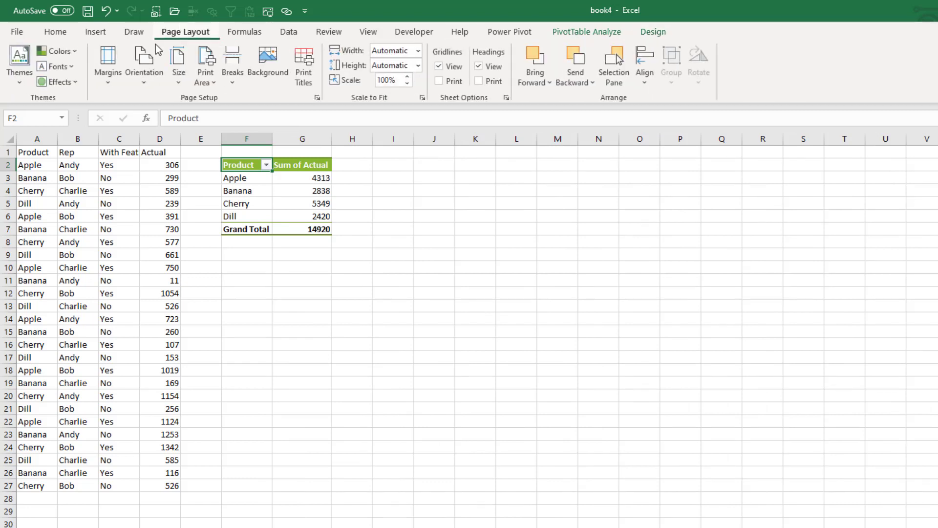
pyautogui.click(57, 51)
pyautogui.scroll(-1, 107, 275)
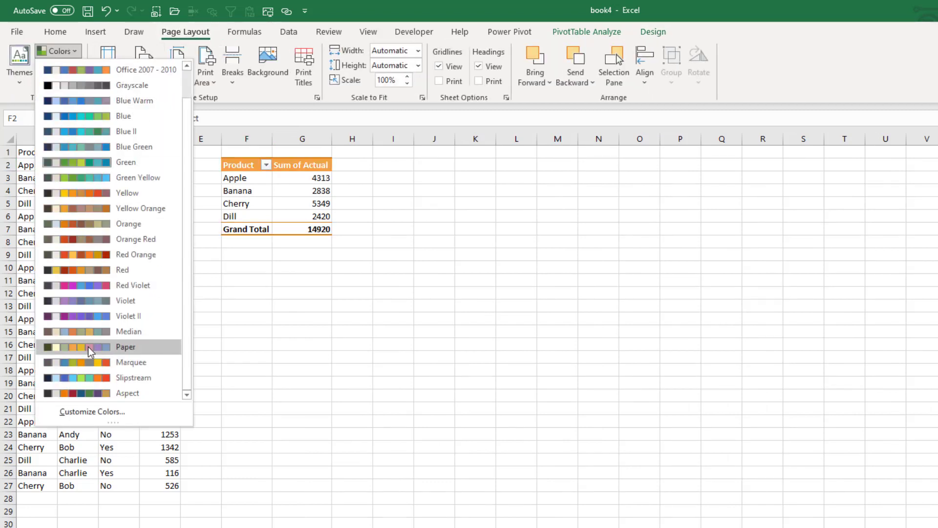
pyautogui.press('Escape')
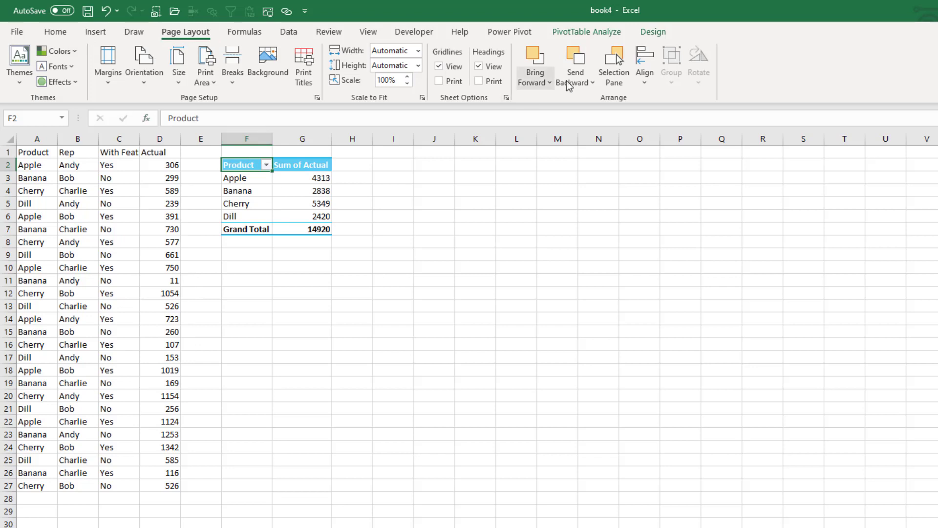
# Step: Apply the dark teal pivot style and turn on banded rows
pyautogui.click(653, 31)
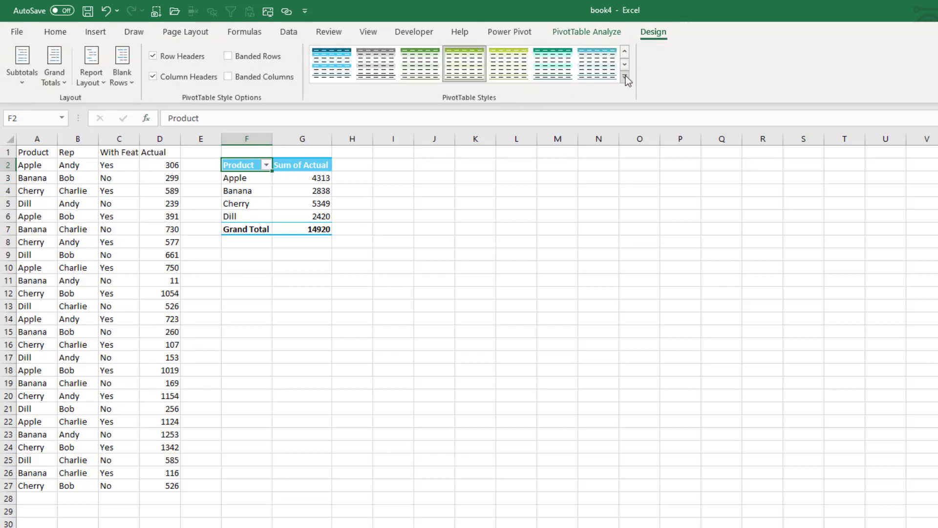
pyautogui.click(625, 77)
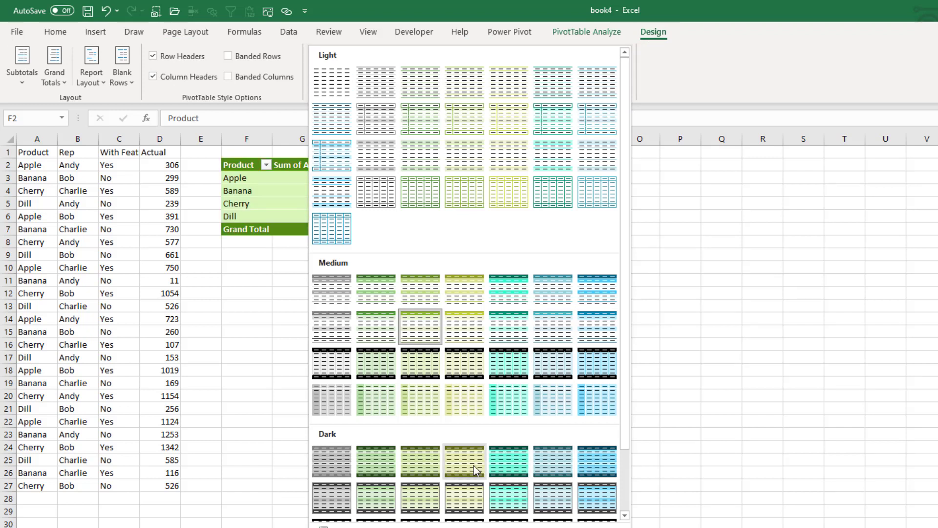
pyautogui.scroll(-2, 476, 467)
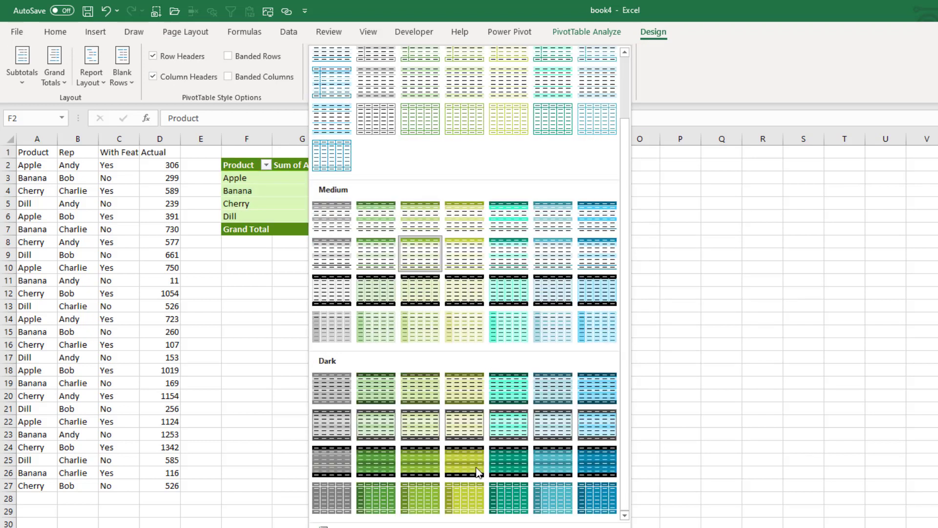
pyautogui.click(510, 460)
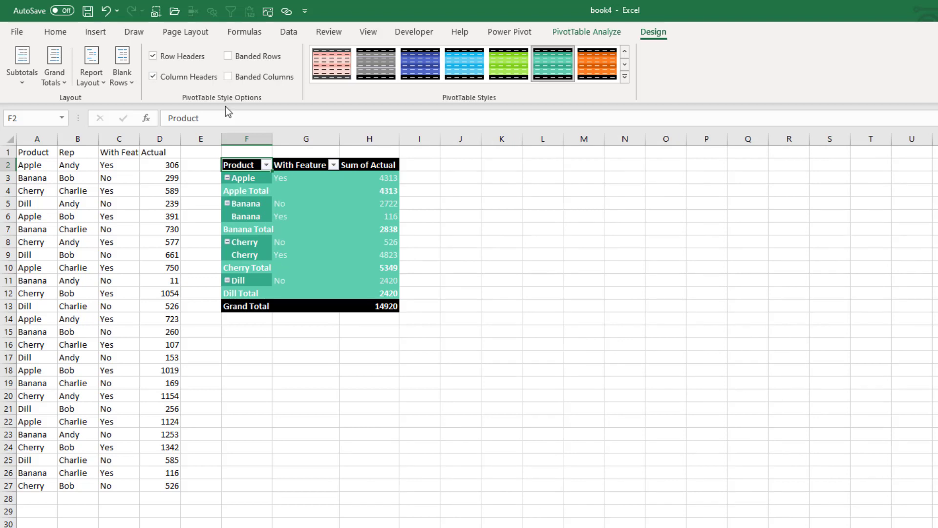
pyautogui.click(228, 56)
# Step: Set the teal pivot style as the default for pivot tables
pyautogui.moveTo(361, 216)
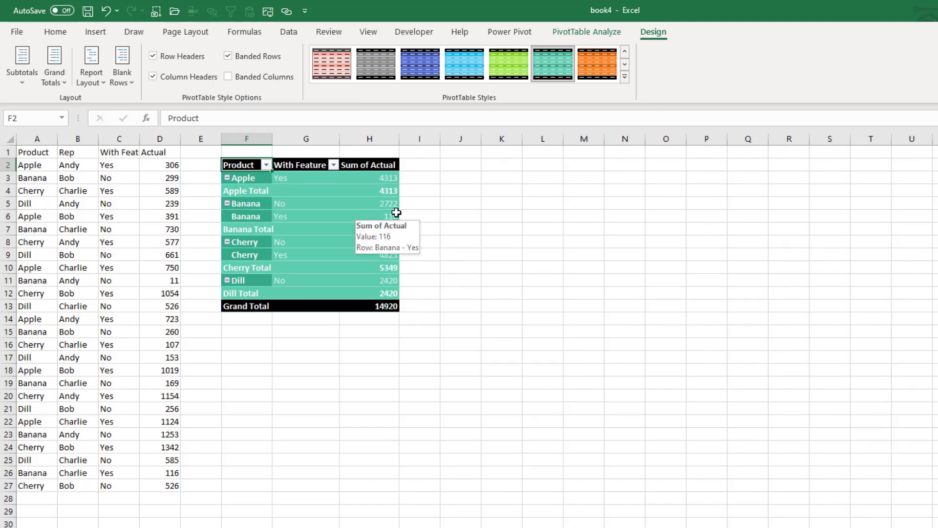
pyautogui.rightClick(556, 67)
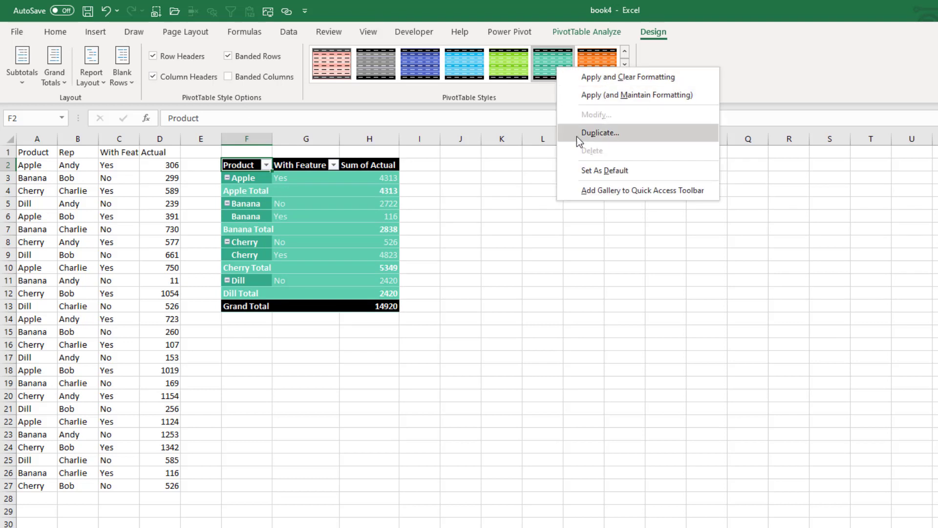
pyautogui.click(582, 170)
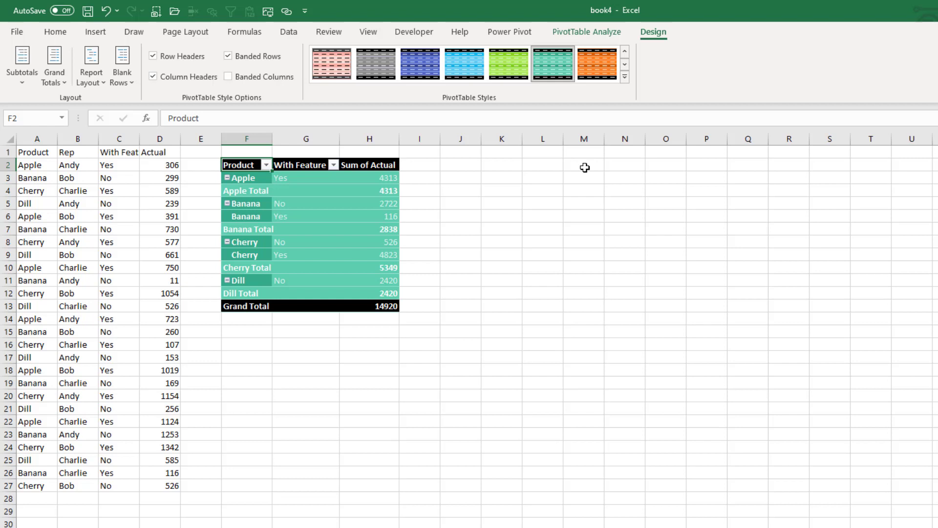
# Step: Select the data and pivot table from A1 across to column J, delete them, and return to A1
pyautogui.click(37, 151)
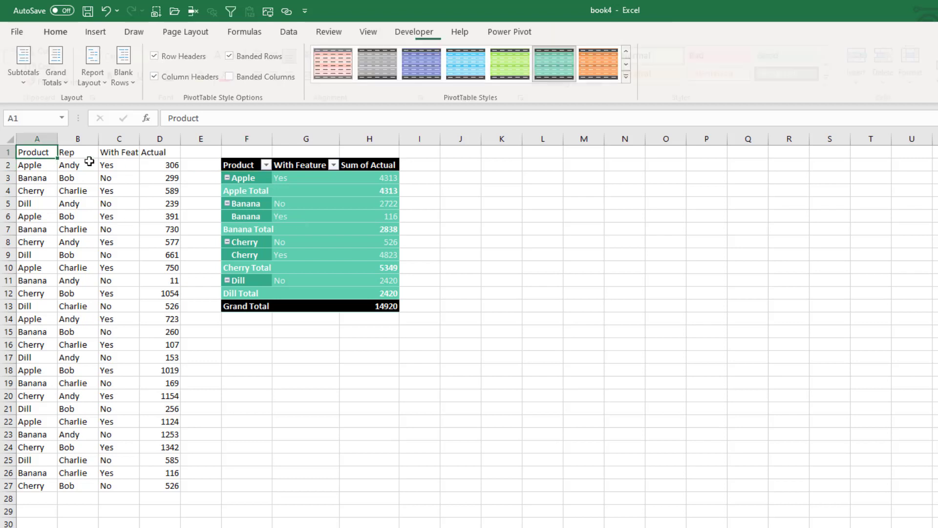
pyautogui.hotkey('shift', 'Right')
pyautogui.hotkey('shift', 'Right')
pyautogui.hotkey('shift', 'Right')
pyautogui.hotkey('shift', 'Right')
pyautogui.hotkey('shift', 'Right')
pyautogui.hotkey('shift', 'Right')
pyautogui.hotkey('shift', 'Right')
pyautogui.hotkey('shift', 'Right')
pyautogui.hotkey('shift', 'Right')
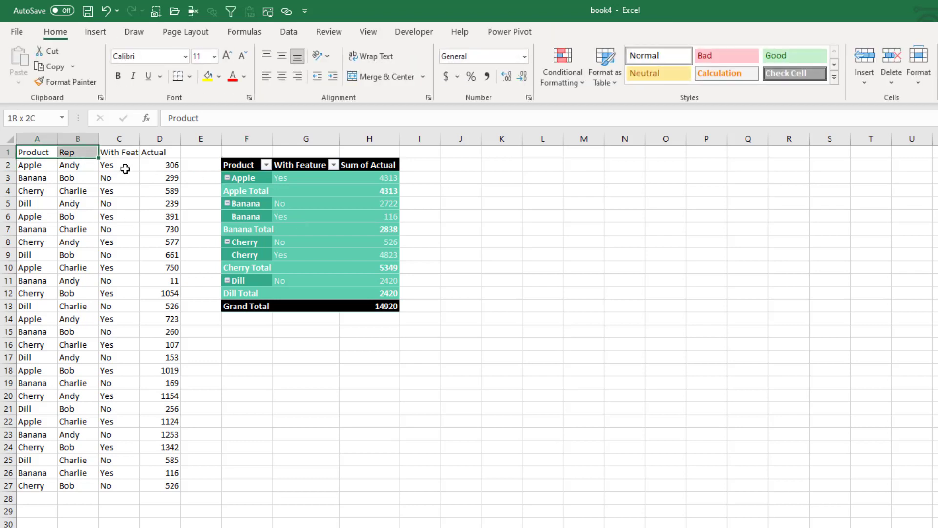
pyautogui.hotkey('shift', 'Down')
pyautogui.hotkey('shift', 'Down')
pyautogui.hotkey('shift', 'Down')
pyautogui.hotkey('shift', 'Down')
pyautogui.hotkey('shift', 'Down')
pyautogui.hotkey('shift', 'Down')
pyautogui.hotkey('shift', 'Down')
pyautogui.hotkey('shift', 'Down')
pyautogui.hotkey('shift', 'Down')
pyautogui.hotkey('shift', 'Down')
pyautogui.hotkey('shift', 'Down')
pyautogui.hotkey('shift', 'Down')
pyautogui.hotkey('shift', 'Down')
pyautogui.hotkey('shift', 'Down')
pyautogui.hotkey('shift', 'Down')
pyautogui.hotkey('shift', 'Down')
pyautogui.hotkey('shift', 'Down')
pyautogui.hotkey('shift', 'Down')
pyautogui.hotkey('shift', 'Down')
pyautogui.hotkey('shift', 'Down')
pyautogui.hotkey('shift', 'Down')
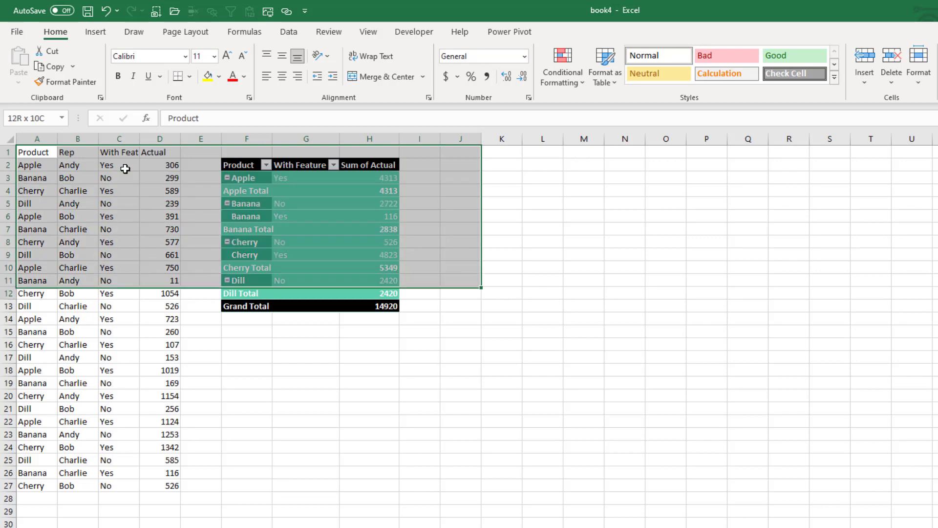
pyautogui.press('Delete')
pyautogui.hotkey('ctrl', 'Home')
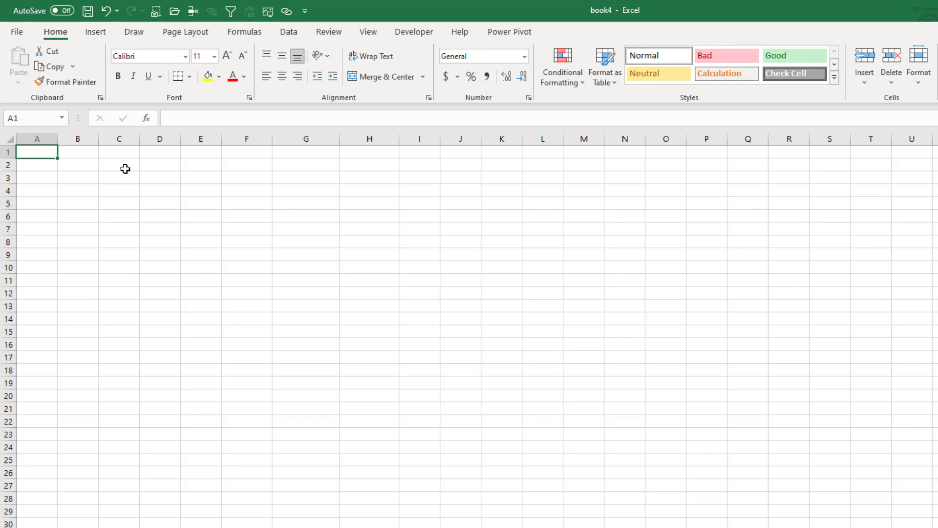
pyautogui.click(18, 32)
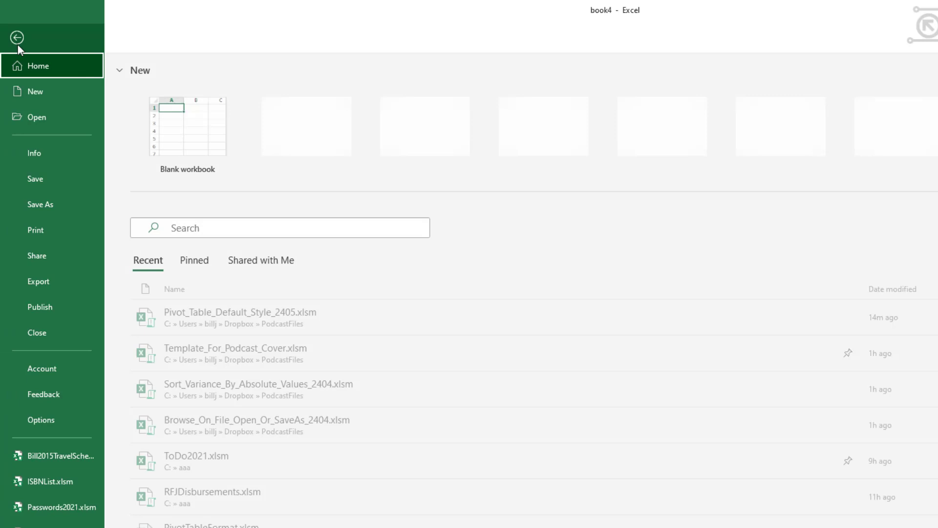
pyautogui.click(48, 420)
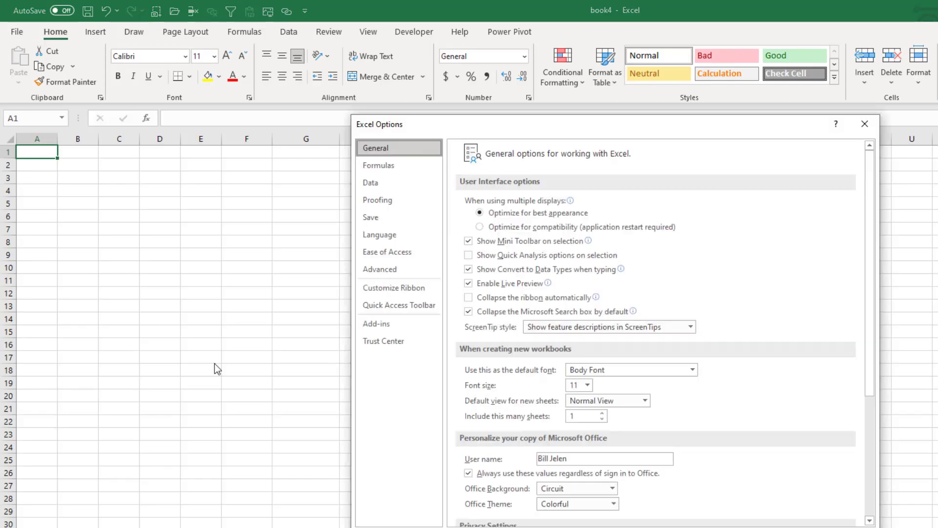
pyautogui.click(383, 269)
pyautogui.scroll(-8, 673, 352)
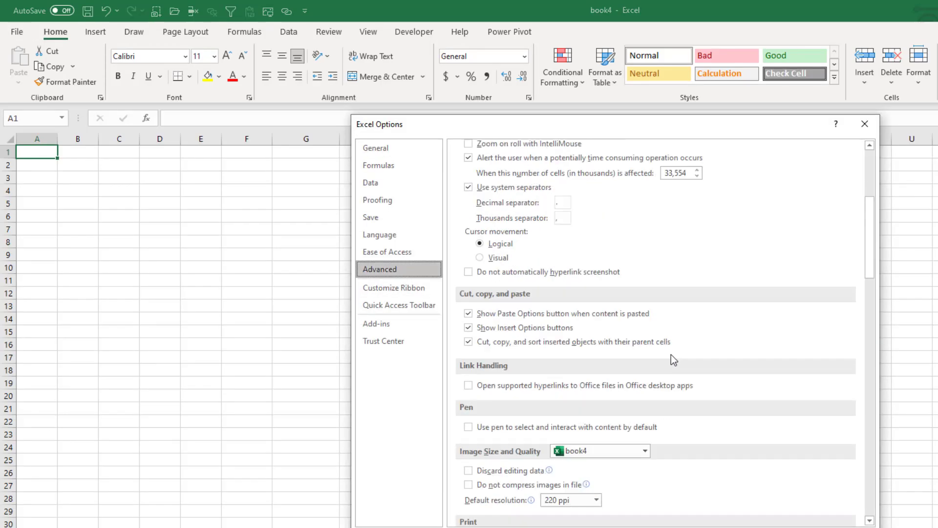
pyautogui.scroll(-15, 673, 365)
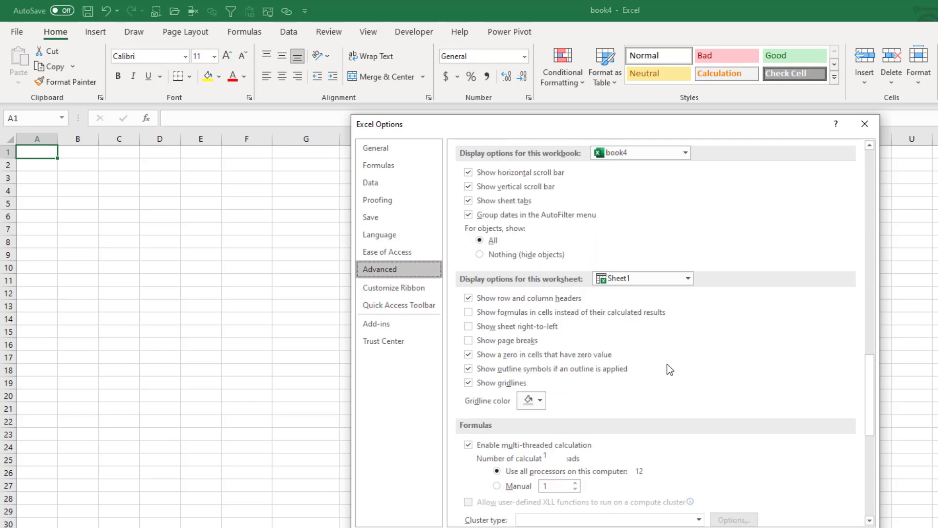
pyautogui.scroll(-4, 669, 369)
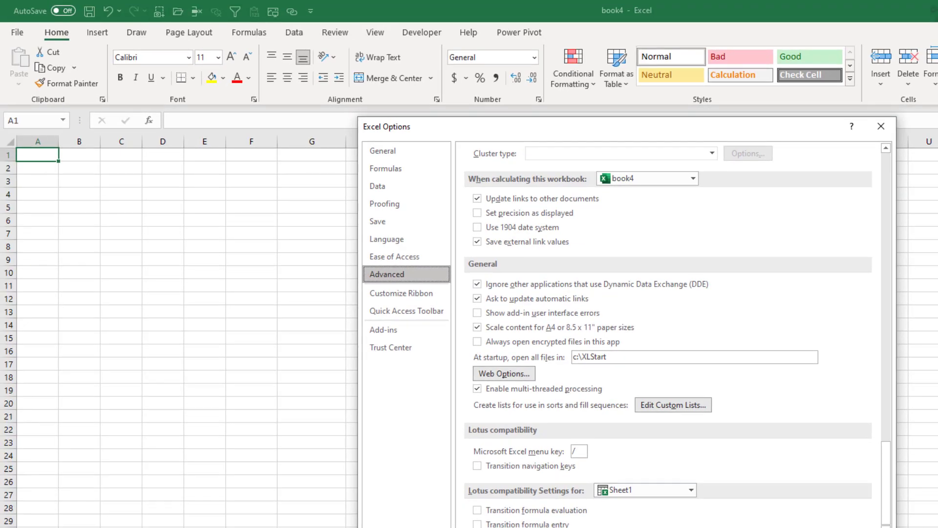
pyautogui.press('Return')
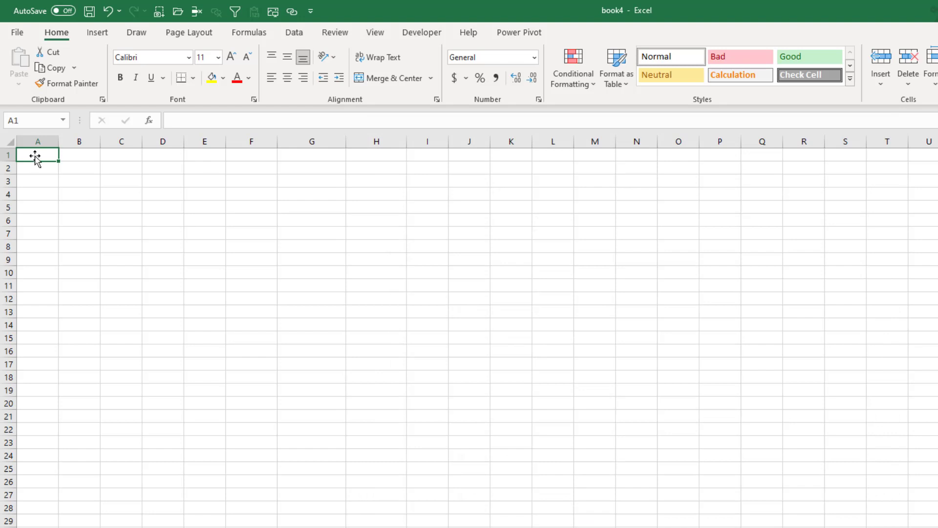
# Step: Start Save As and choose Excel Macro-Enabled Template (*.xltm) as the file type
pyautogui.click(17, 32)
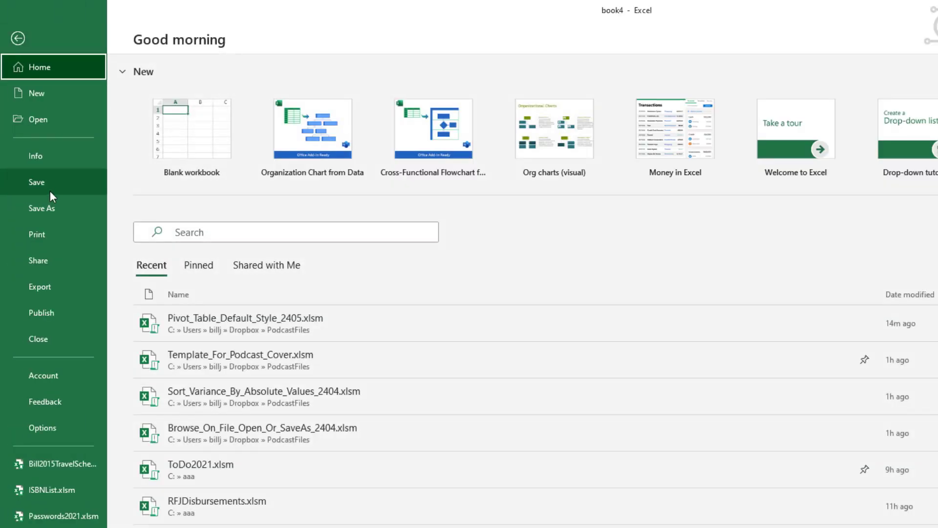
pyautogui.click(46, 208)
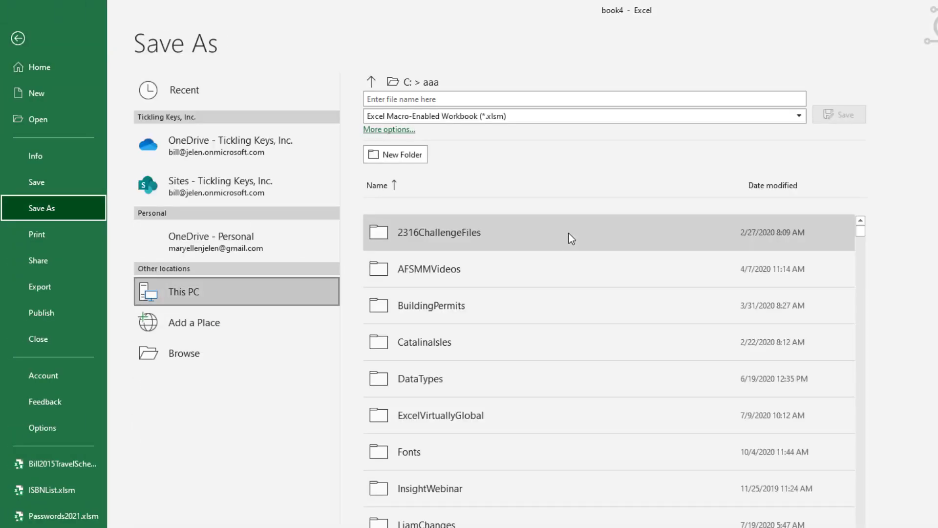
pyautogui.click(439, 117)
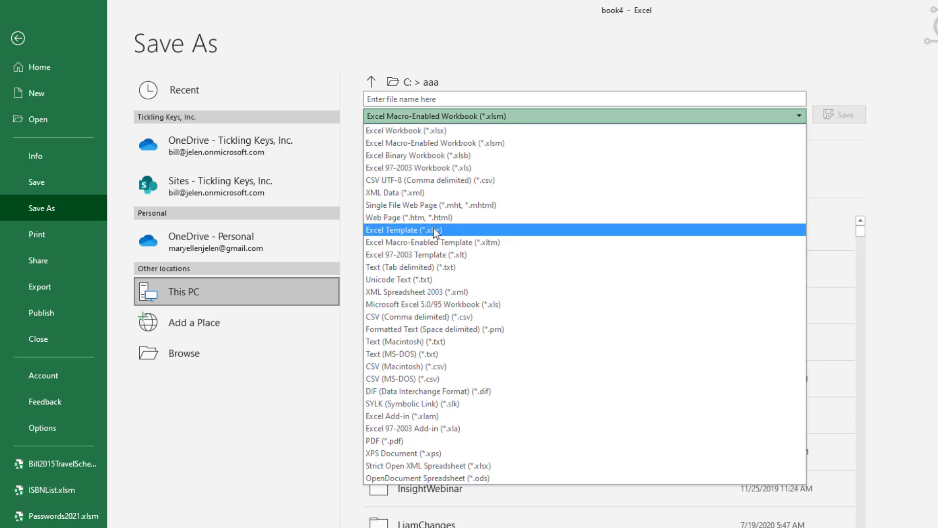
pyautogui.click(436, 243)
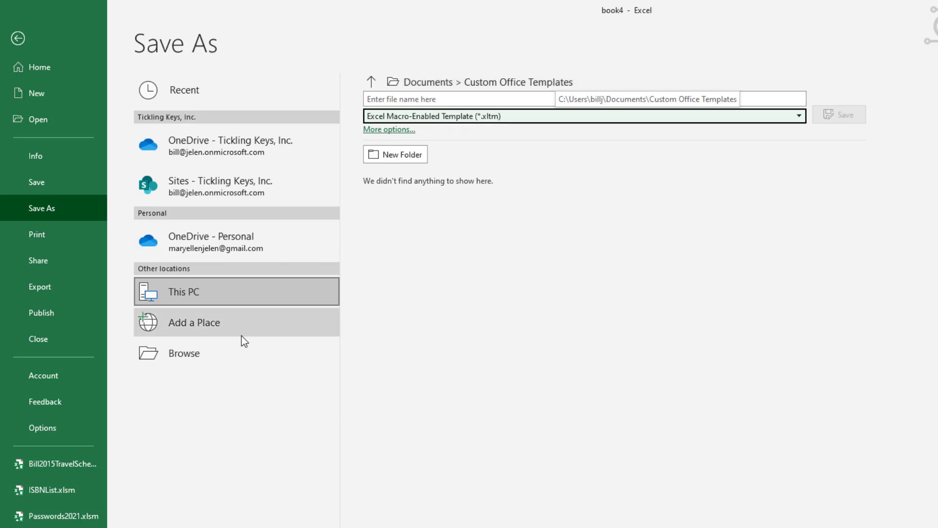
# Step: Save the template as book.xltm in C:\XLStart, confirming replacement of the existing file
pyautogui.click(438, 87)
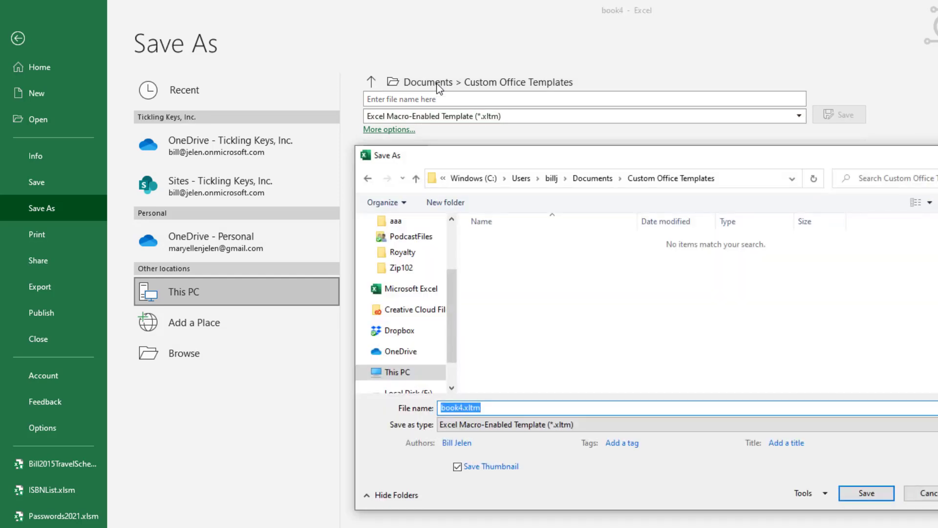
pyautogui.click(467, 178)
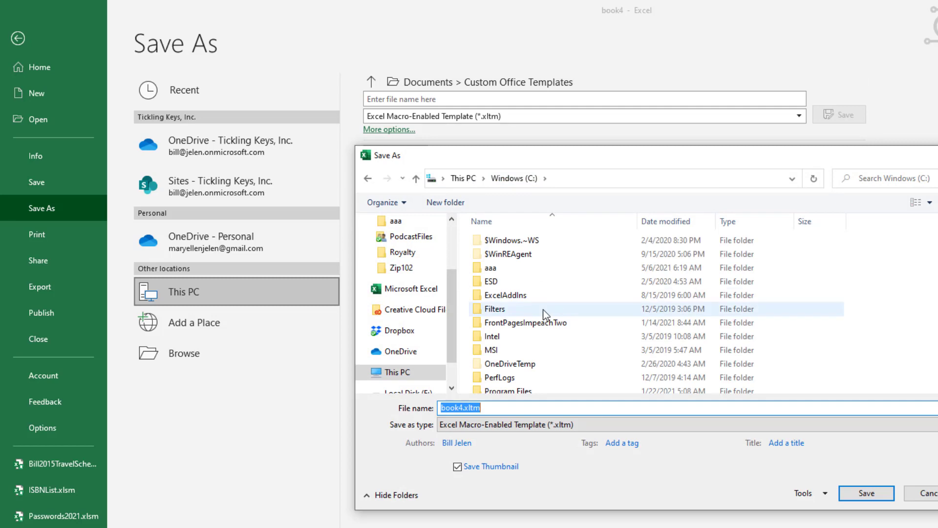
pyautogui.scroll(-3, 546, 316)
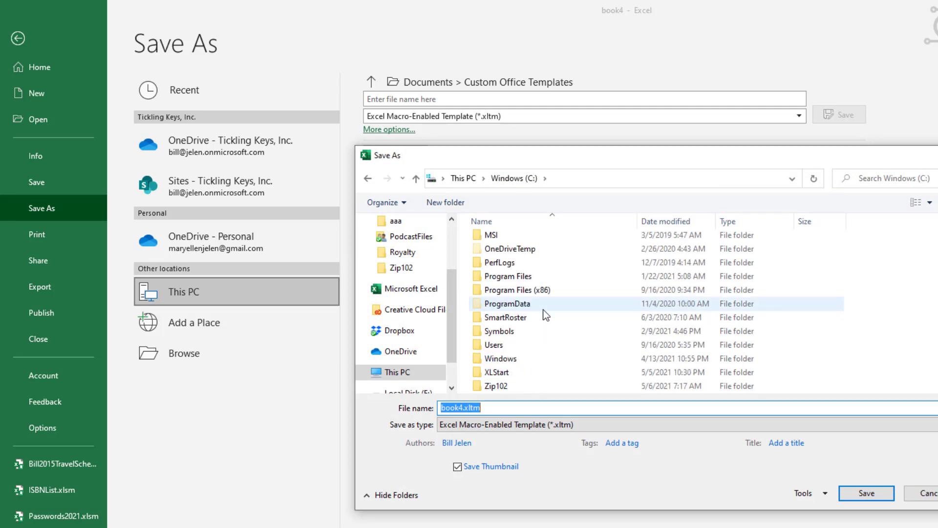
pyautogui.doubleClick(501, 372)
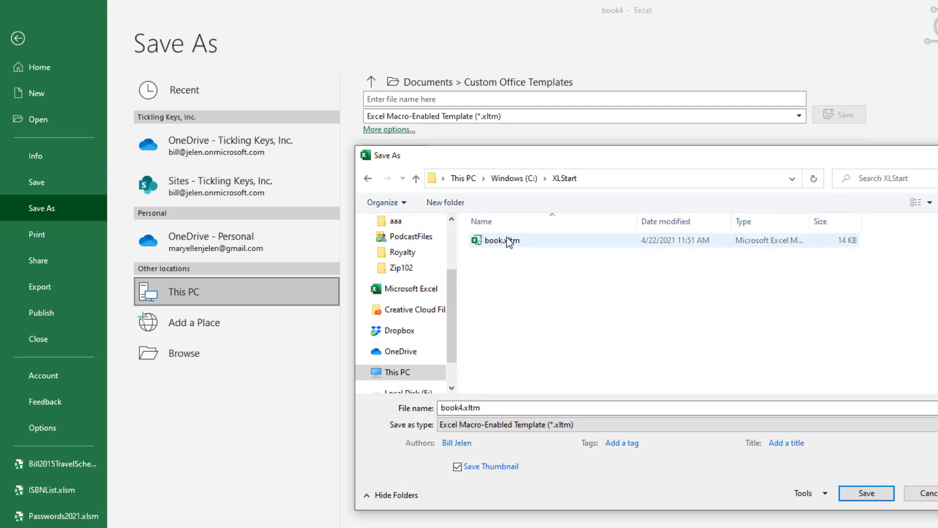
pyautogui.click(500, 244)
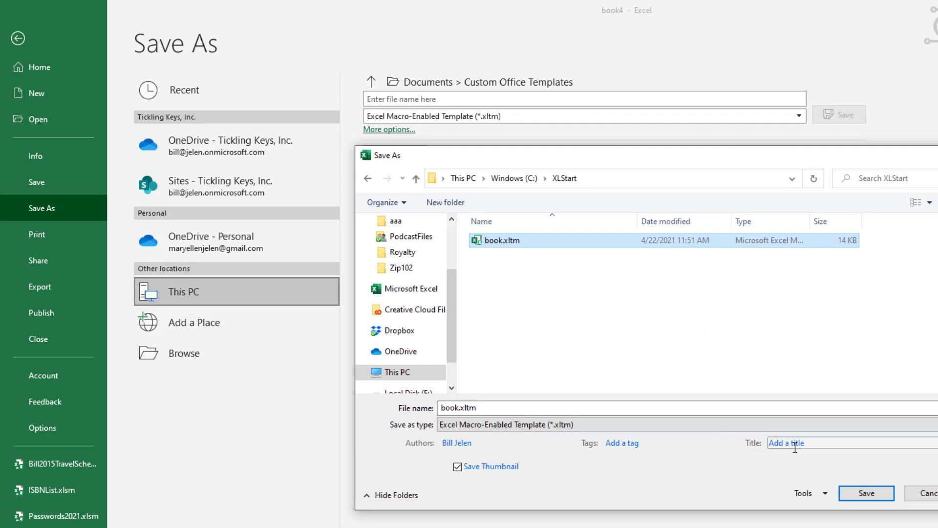
pyautogui.click(864, 493)
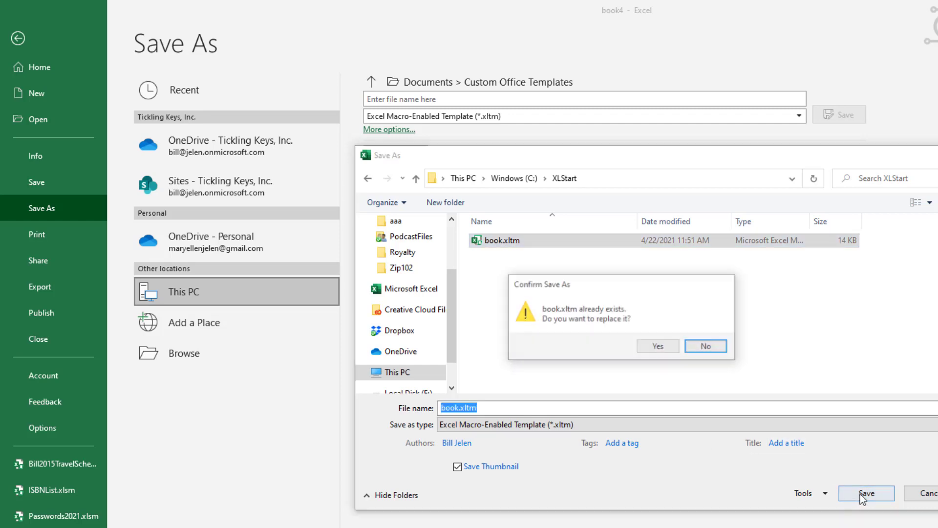
pyautogui.click(659, 348)
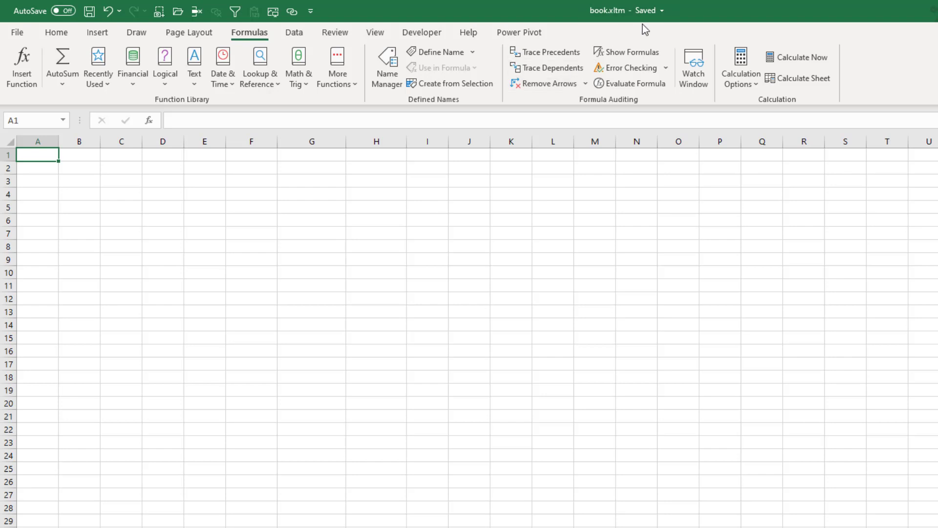
# Step: In a new workbook, add a Rep heading and fill Andy down to row 15
pyautogui.hotkey('alt', 'Tab')
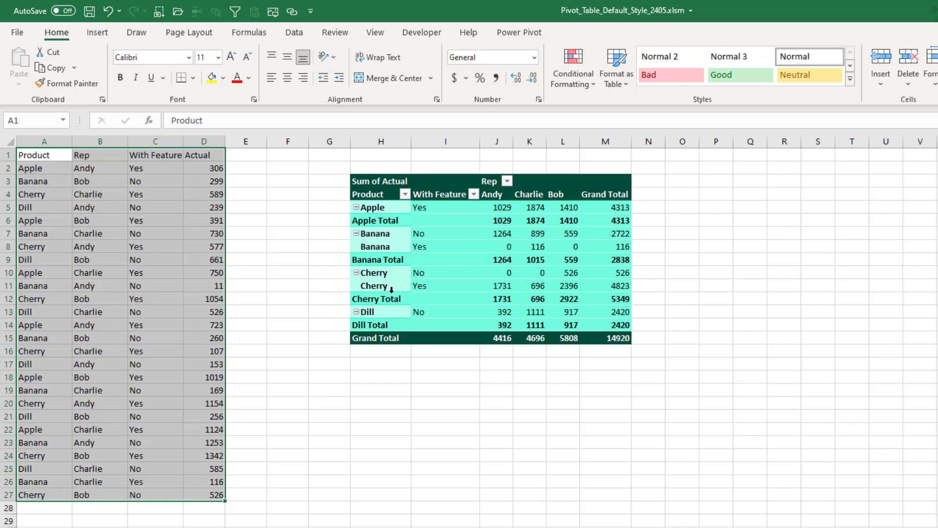
pyautogui.hotkey('ctrl', 'n')
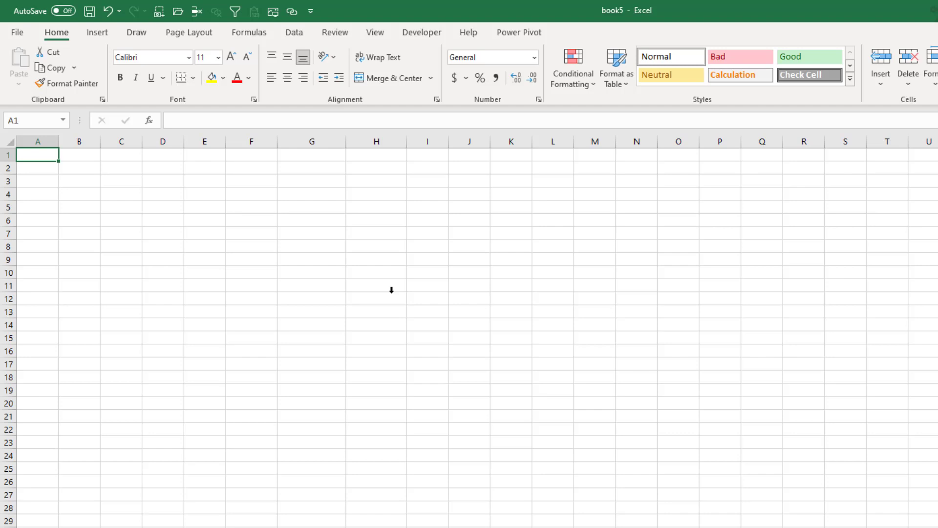
pyautogui.write('Rep')
pyautogui.press('Return')
pyautogui.write('Andy')
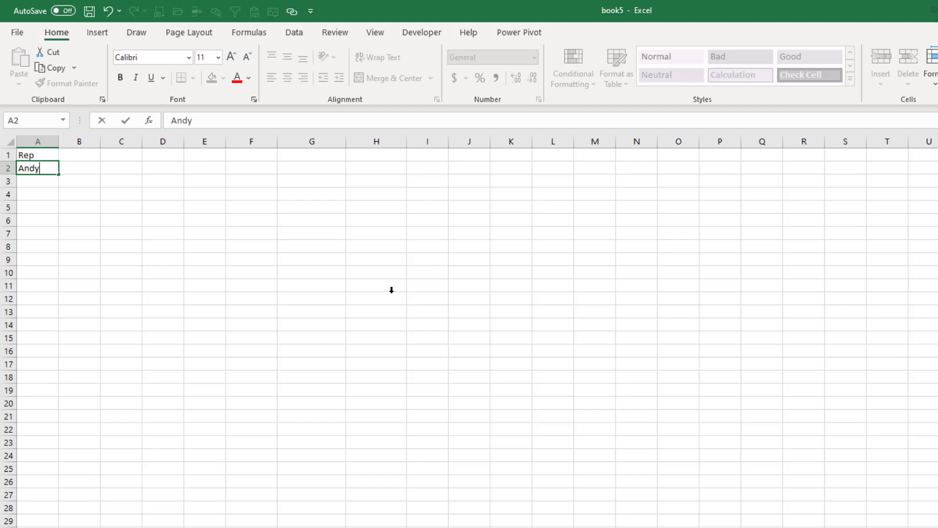
pyautogui.hotkey('ctrl', 'Return')
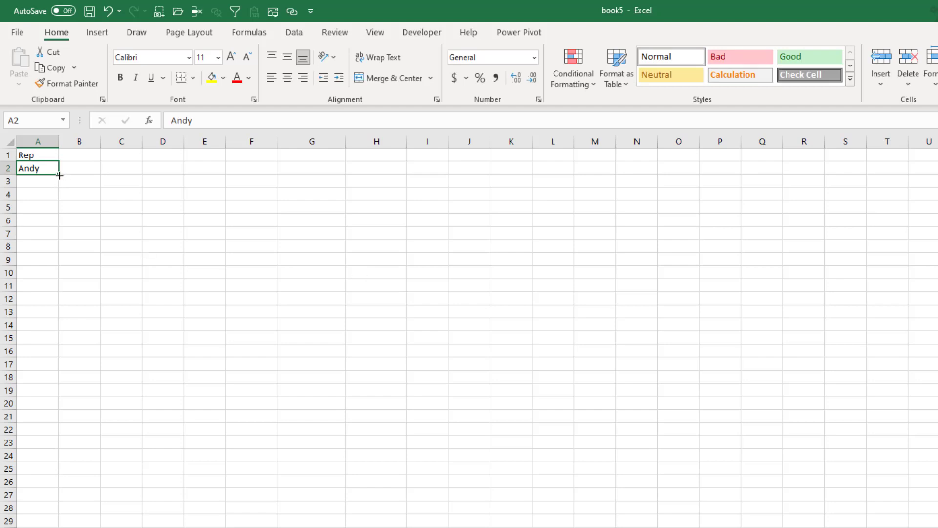
pyautogui.moveTo(59, 175); pyautogui.dragTo(61, 342)
# Step: Add a Products heading in B1 and fill Apple down to row 15
pyautogui.click(85, 153)
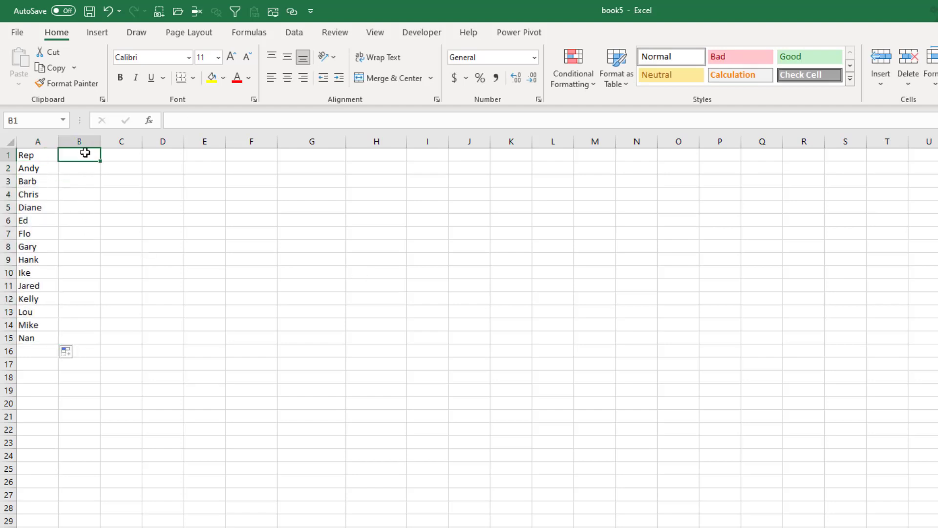
pyautogui.write('Products')
pyautogui.press('Return')
pyautogui.write('Ap')
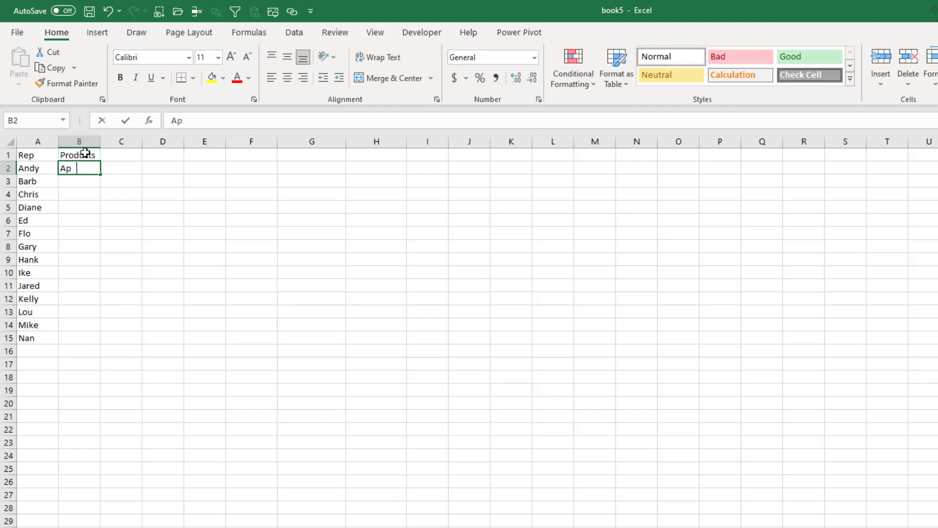
pyautogui.write('ple')
pyautogui.hotkey('ctrl', 'Return')
pyautogui.moveTo(100, 176); pyautogui.dragTo(98, 348)
# Step: Add a Sales heading in C1 and fill C2:C15 with =RANDBETWEEN(100,900)
pyautogui.click(126, 158)
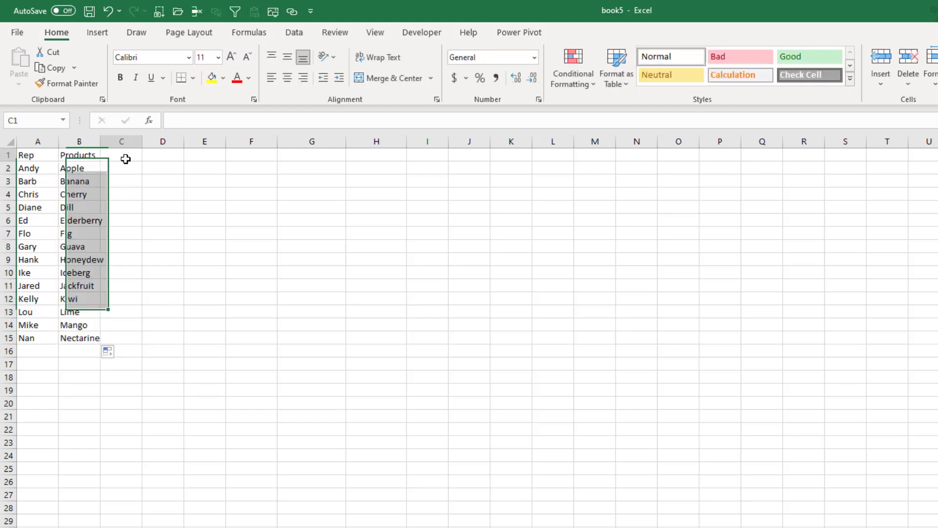
pyautogui.write('Sales')
pyautogui.press('Return')
pyautogui.hotkey('shift', 'Down')
pyautogui.hotkey('shift', 'Down')
pyautogui.hotkey('shift', 'Down')
pyautogui.hotkey('shift', 'Down')
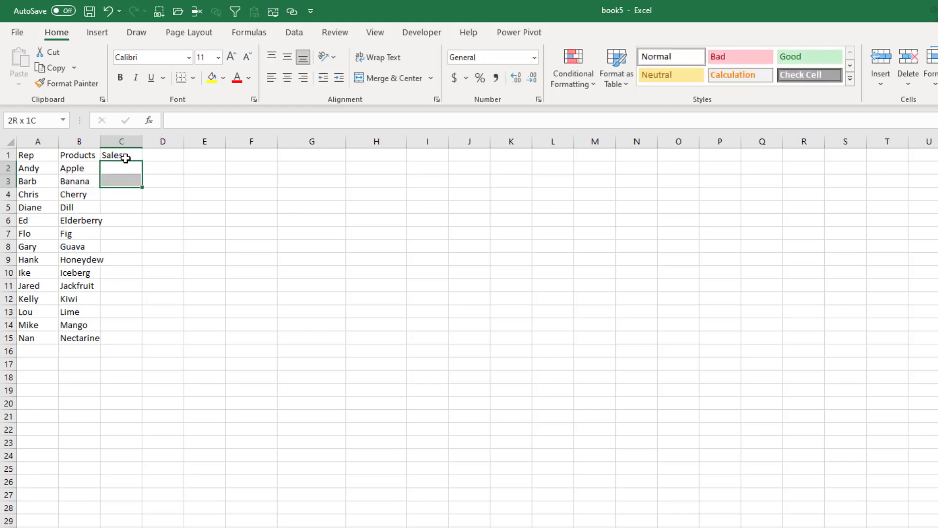
pyautogui.hotkey('shift', 'Down')
pyautogui.hotkey('shift', 'Down')
pyautogui.hotkey('shift', 'Down')
pyautogui.hotkey('shift', 'Down')
pyautogui.hotkey('shift', 'Down')
pyautogui.hotkey('shift', 'Down')
pyautogui.hotkey('shift', 'Down')
pyautogui.hotkey('shift', 'Down')
pyautogui.hotkey('shift', 'Down')
pyautogui.hotkey('shift', 'Down')
pyautogui.write('=rad')
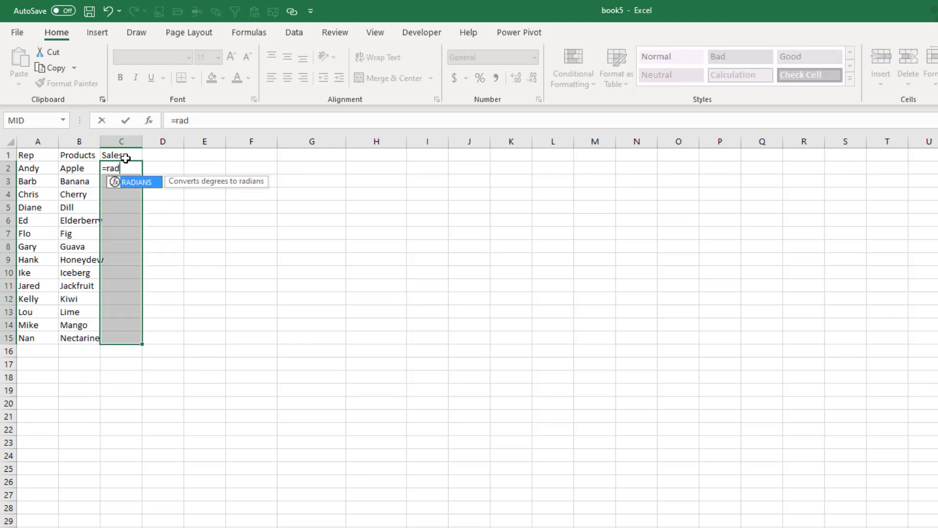
pyautogui.press('BackSpace')
pyautogui.write('ndb')
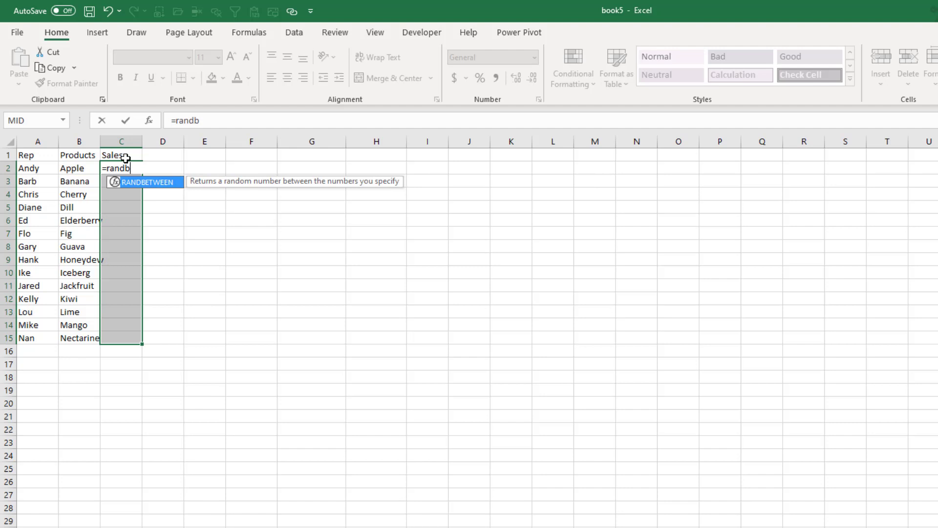
pyautogui.press('Tab')
pyautogui.write('100,900)')
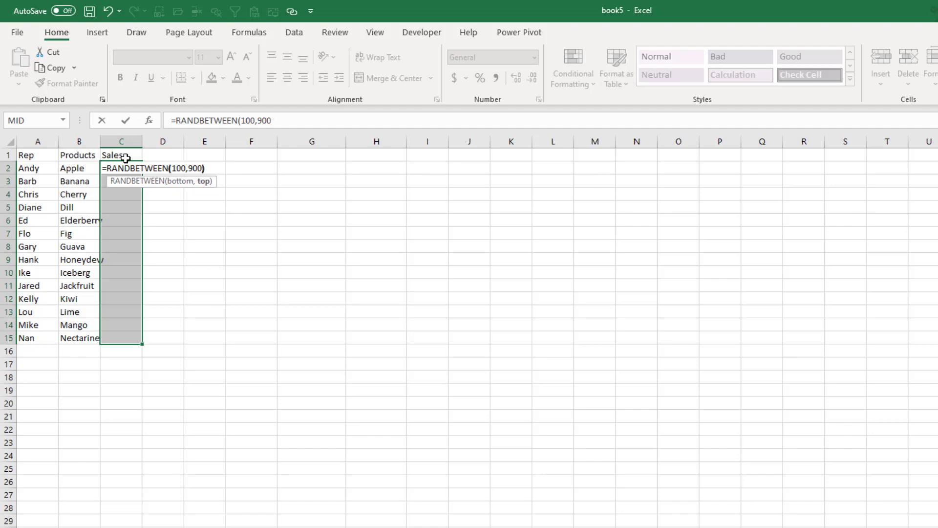
pyautogui.hotkey('ctrl', 'Return')
pyautogui.press('Left')
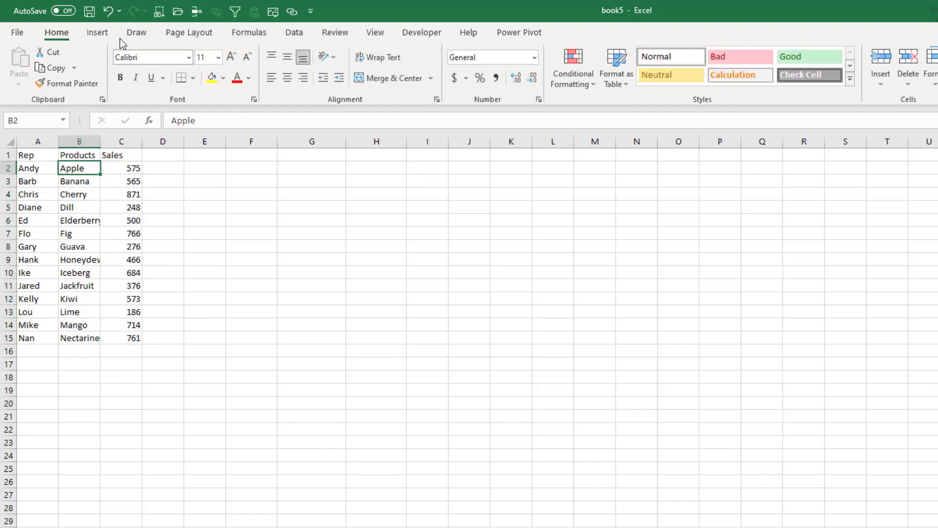
# Step: Insert a PivotTable from Sheet1!$A$1:$C$15 on a new worksheet
pyautogui.click(97, 33)
pyautogui.click(30, 59)
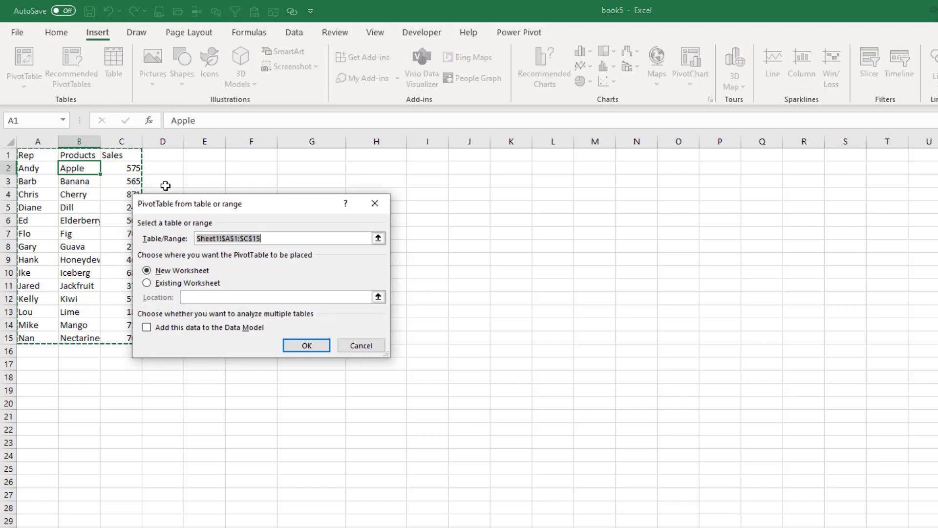
pyautogui.click(306, 346)
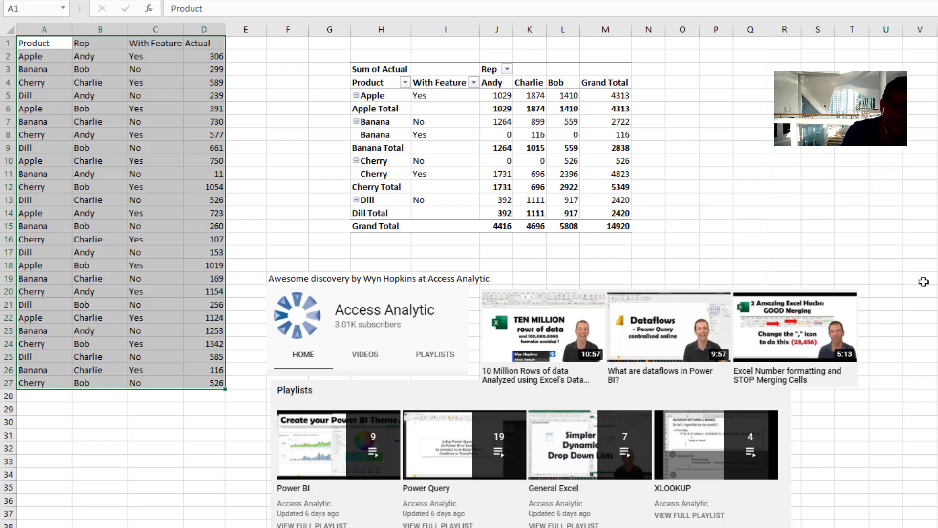
# Step: Select the cell block G2:N17 surrounding the Sum of Actual pivot table
pyautogui.moveTo(328, 54); pyautogui.dragTo(644, 249)
# Step: Finish selecting the area and give it a thick outside border
pyautogui.moveTo(644, 334); pyautogui.dragTo(644, 333)
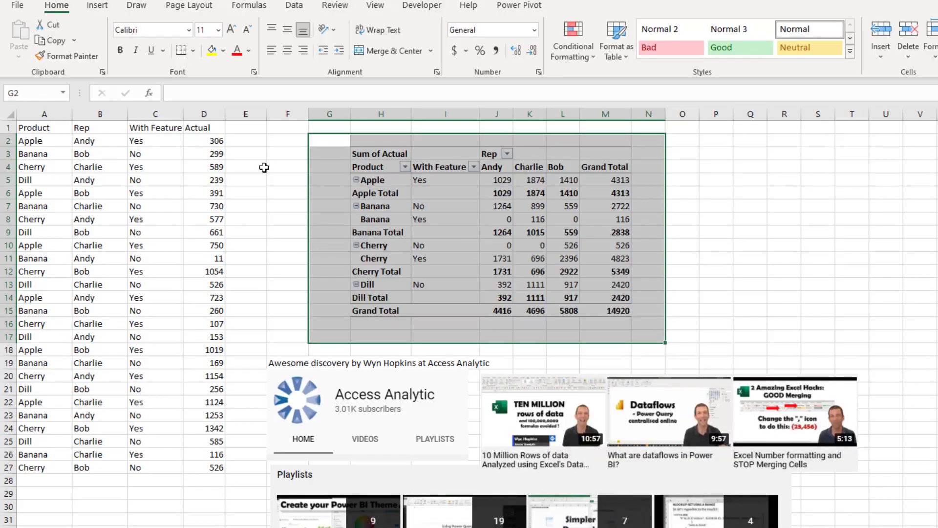
pyautogui.click(194, 51)
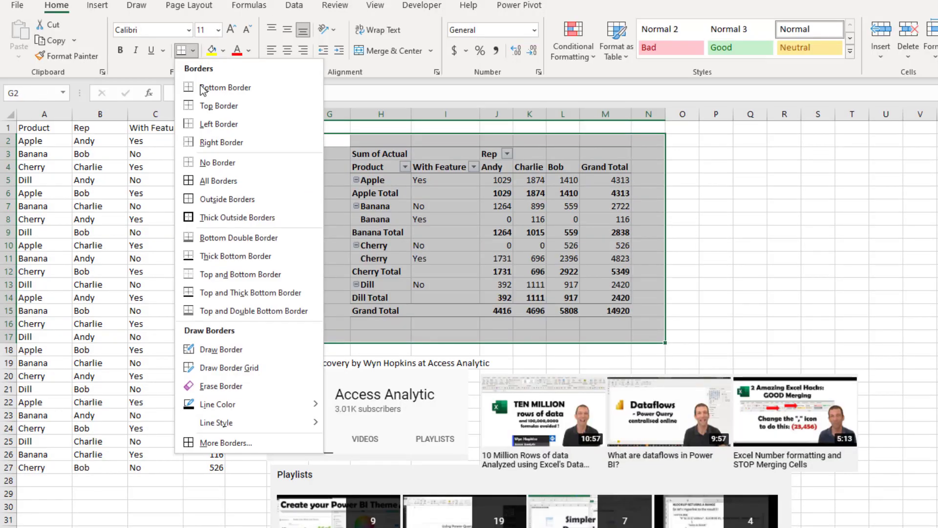
pyautogui.click(223, 218)
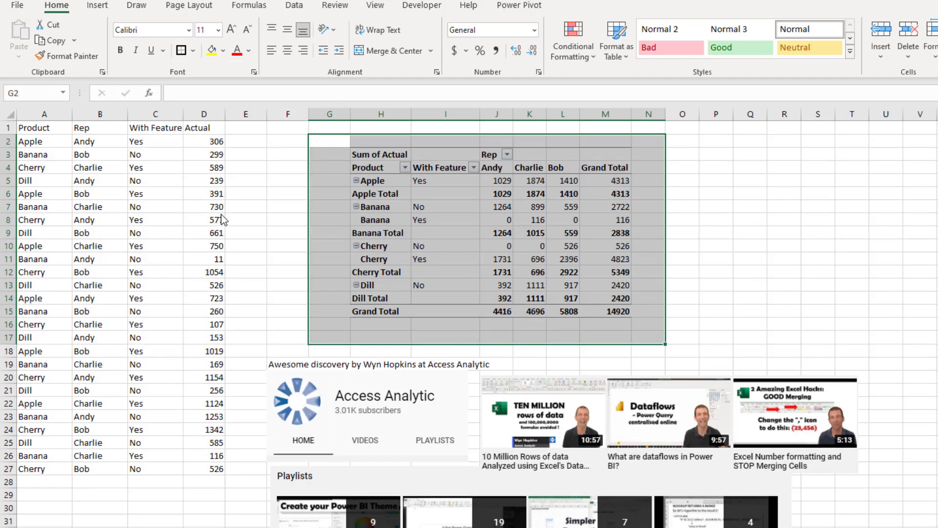
# Step: In More Borders, make the left edge red and the bottom edge light blue dash-dot
pyautogui.click(194, 51)
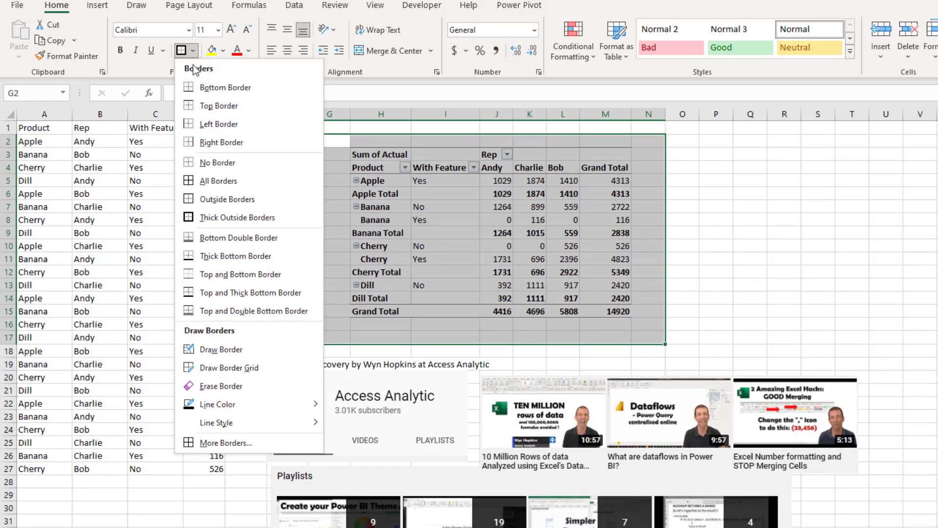
pyautogui.click(220, 443)
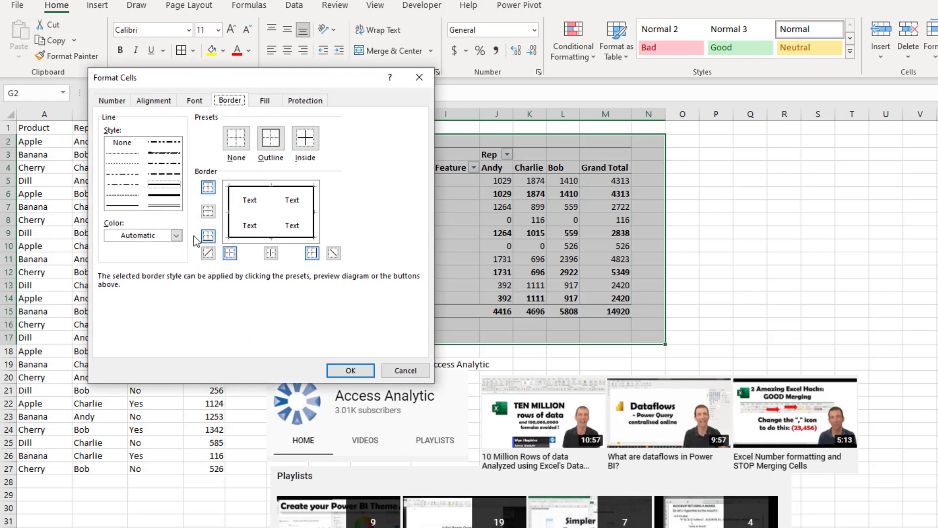
pyautogui.click(176, 235)
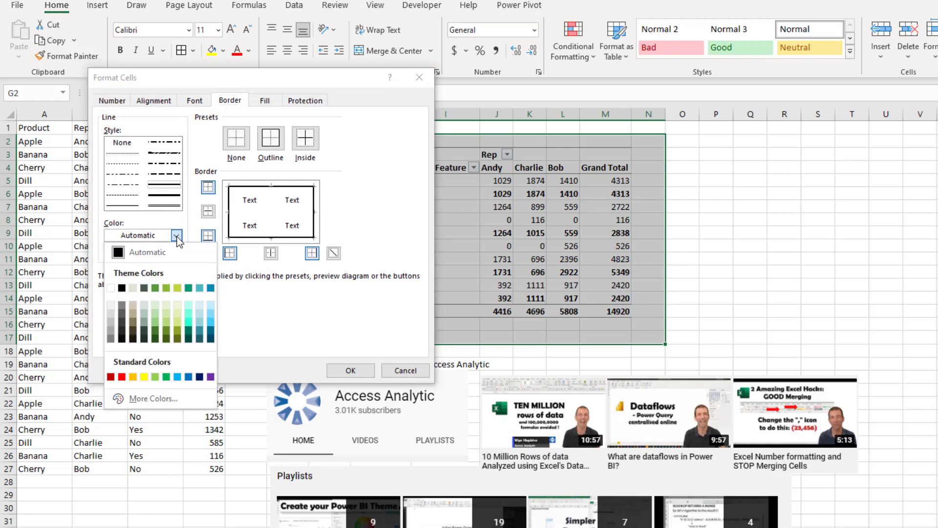
pyautogui.click(124, 376)
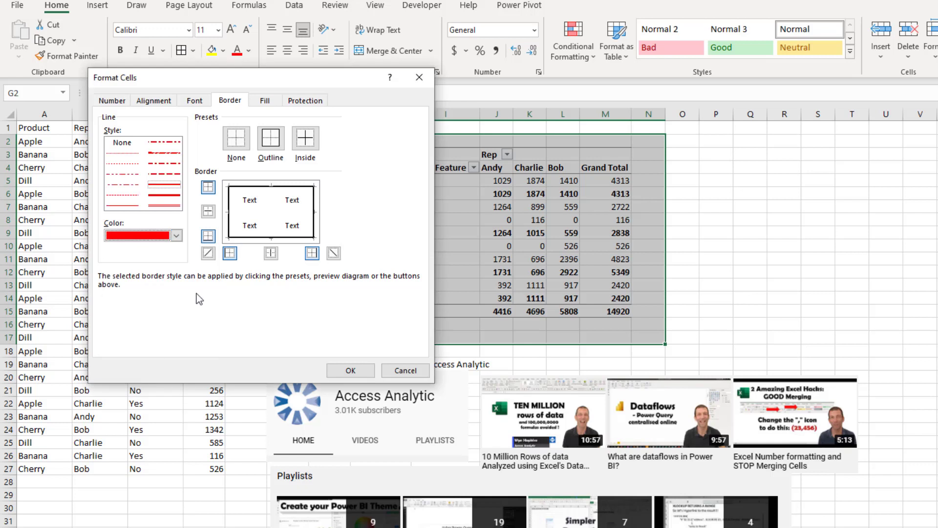
pyautogui.click(231, 233)
pyautogui.click(176, 235)
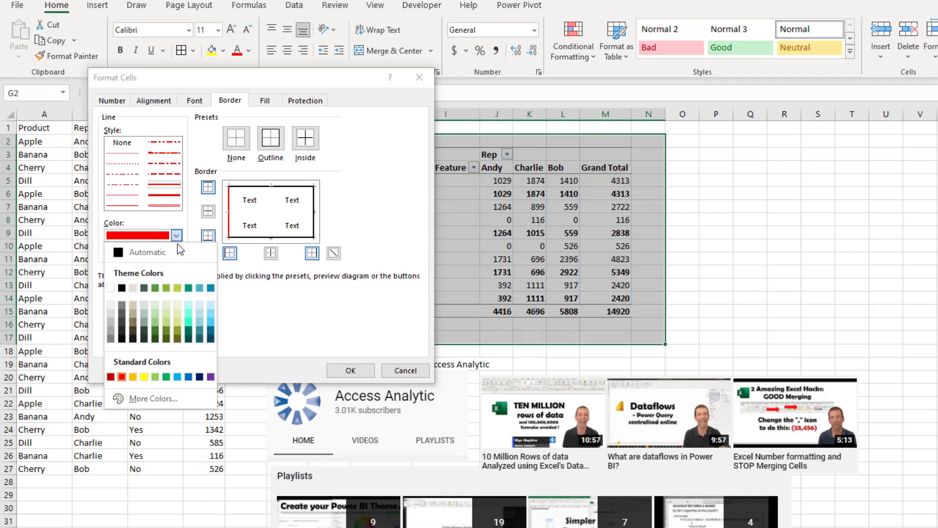
pyautogui.click(176, 376)
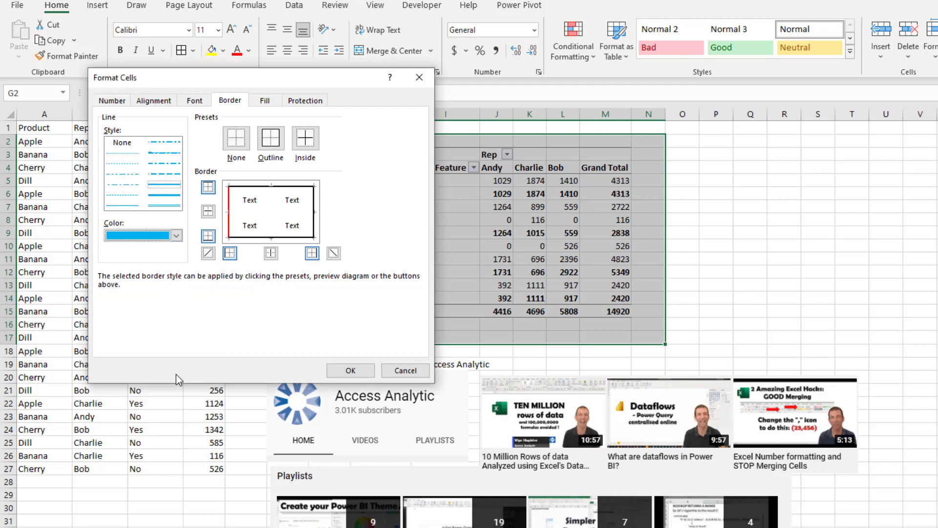
pyautogui.click(168, 164)
pyautogui.click(304, 239)
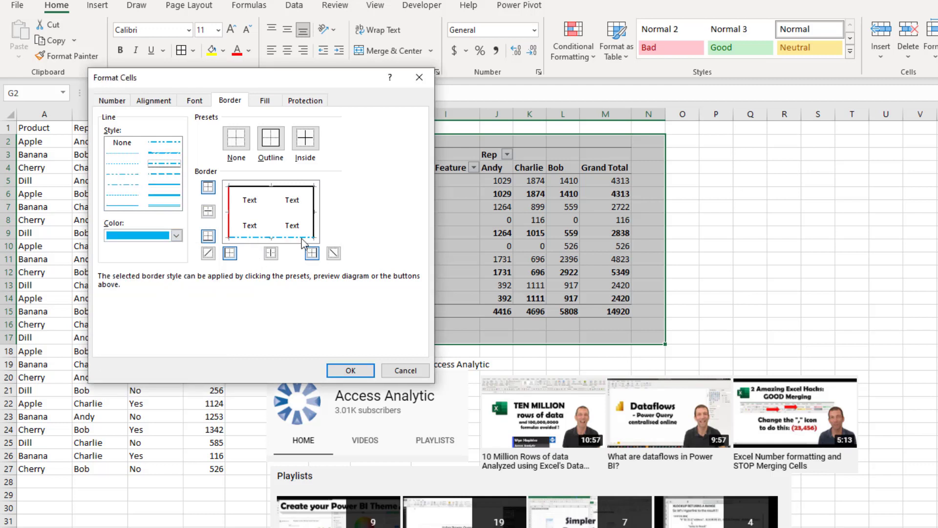
# Step: Make the right edge a purple dotted line and the top edge orange dashed
pyautogui.click(176, 235)
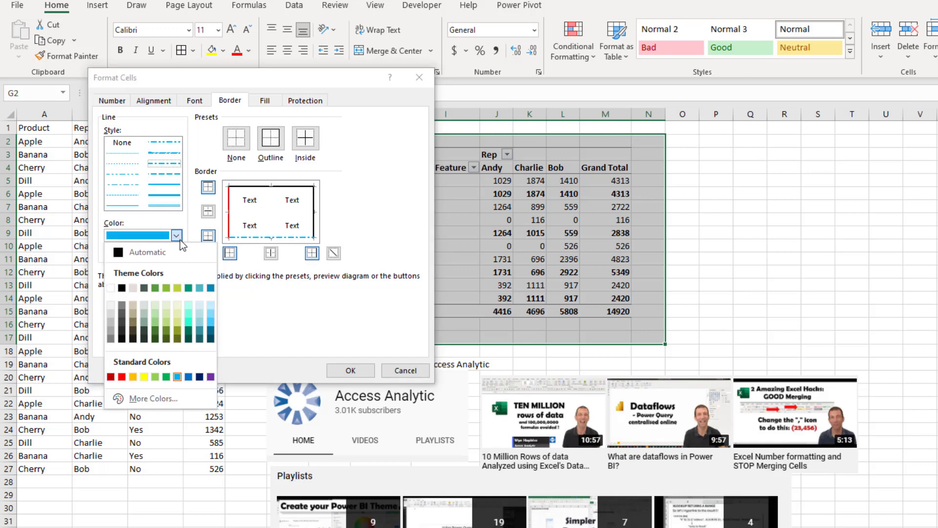
pyautogui.click(211, 376)
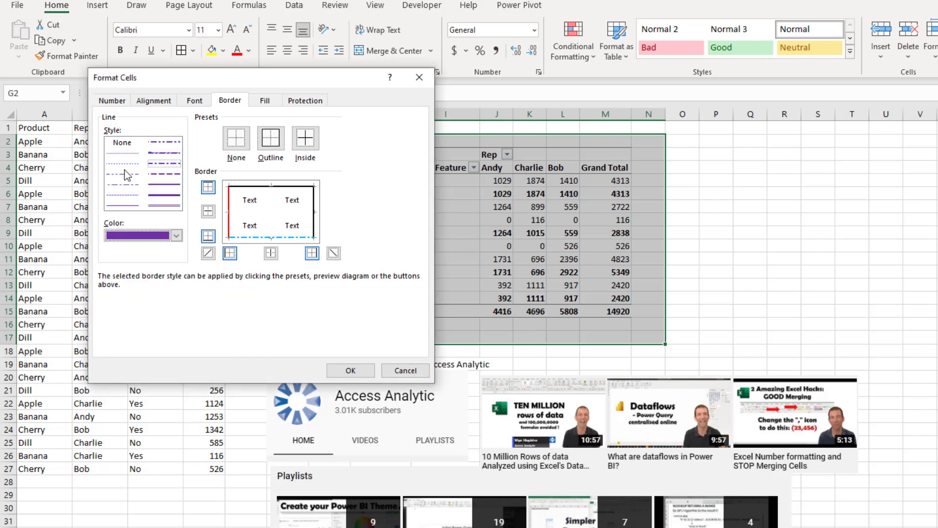
pyautogui.click(125, 154)
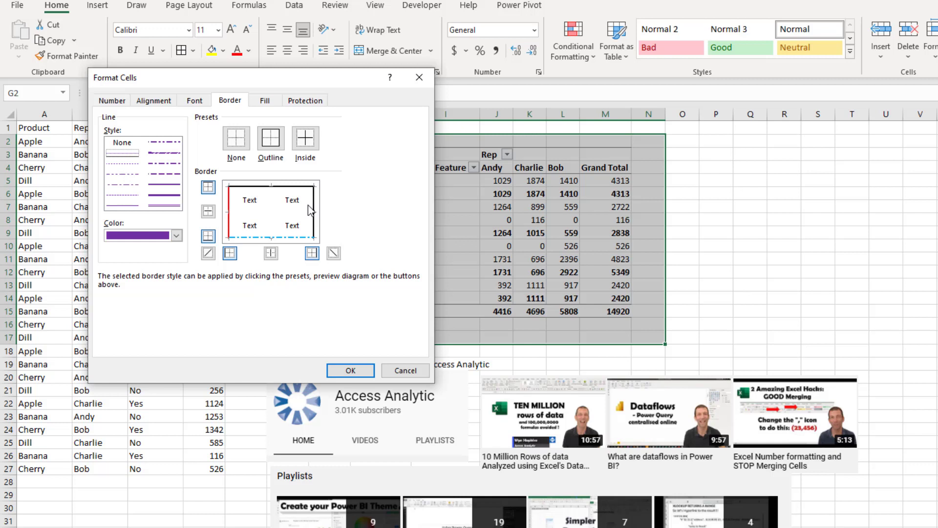
pyautogui.click(314, 211)
pyautogui.click(176, 235)
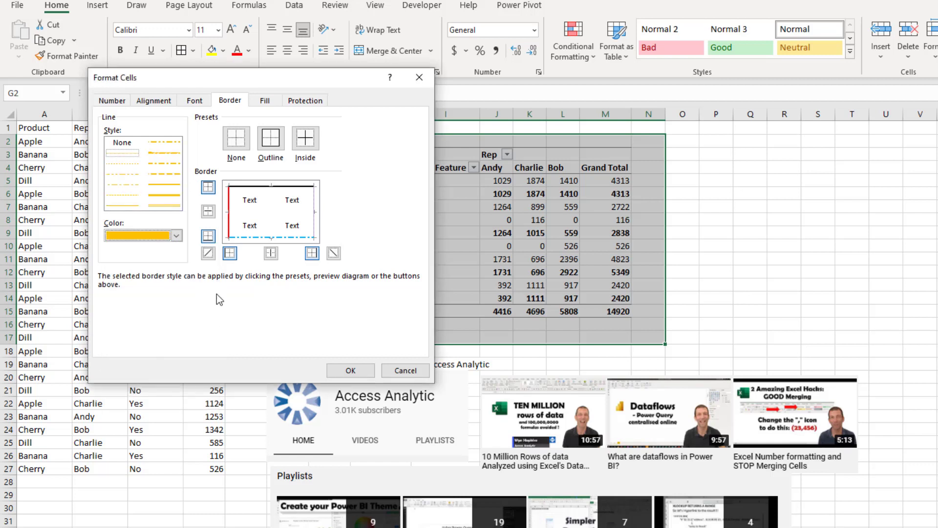
pyautogui.click(133, 376)
pyautogui.click(167, 143)
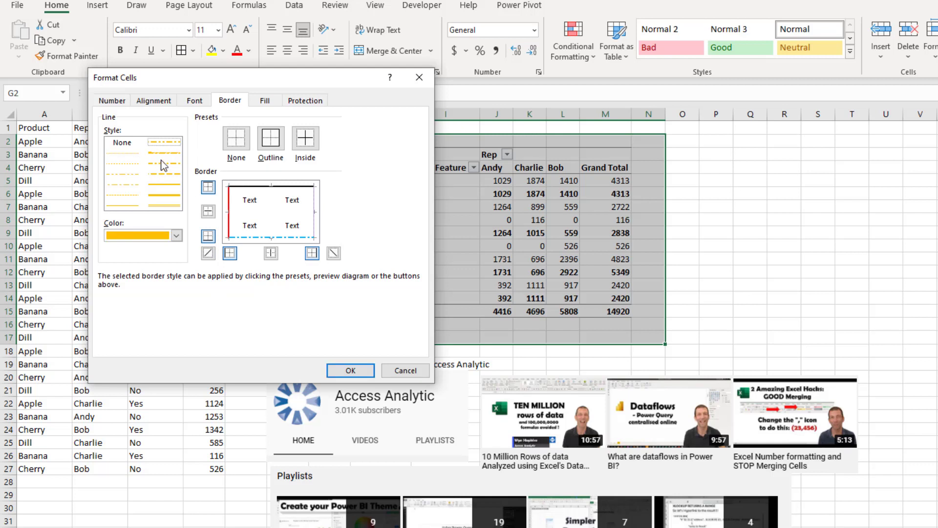
pyautogui.click(164, 174)
pyautogui.click(249, 186)
# Step: Apply the border settings and deselect to view the coloured border
pyautogui.click(350, 370)
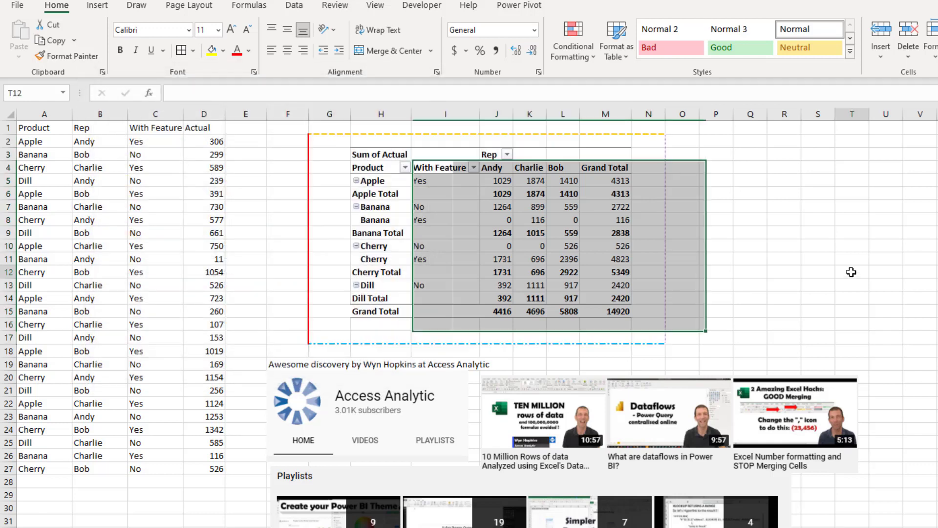
pyautogui.click(852, 271)
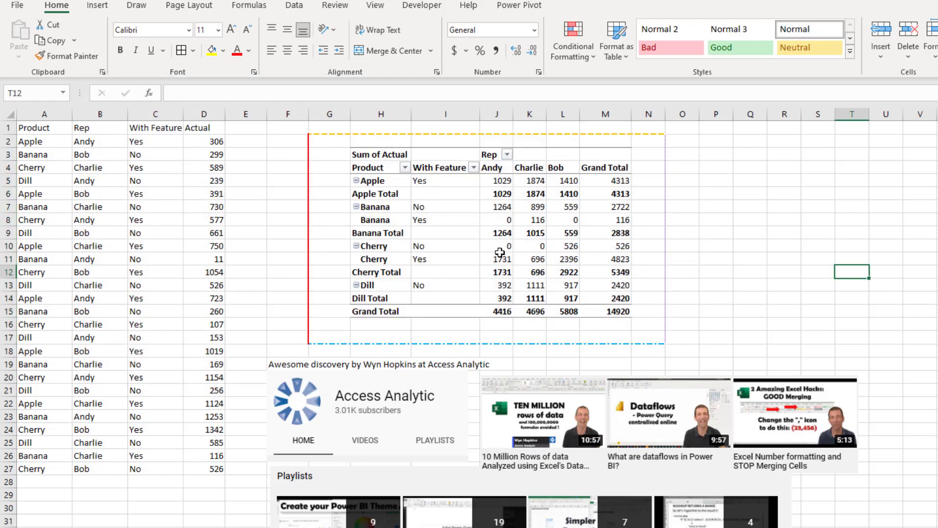
pyautogui.moveTo(508, 257)
# Step: Enter 1256 as the Actual value in D5 and refresh the pivot table
pyautogui.click(209, 181)
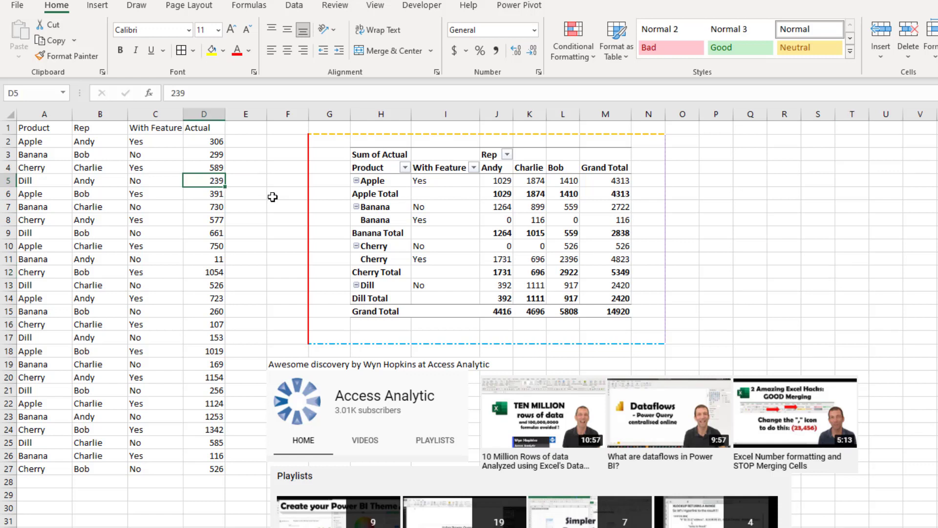
pyautogui.write('1256')
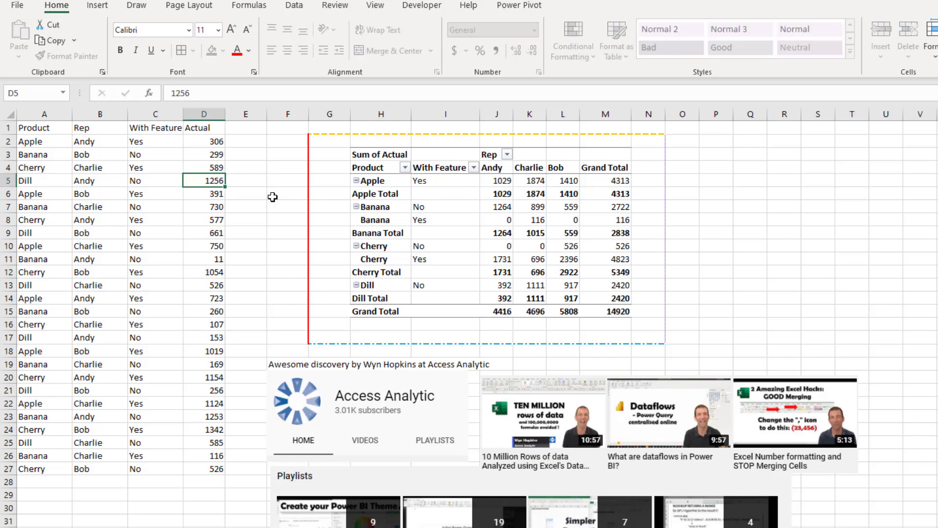
pyautogui.press('Return')
pyautogui.click(499, 194)
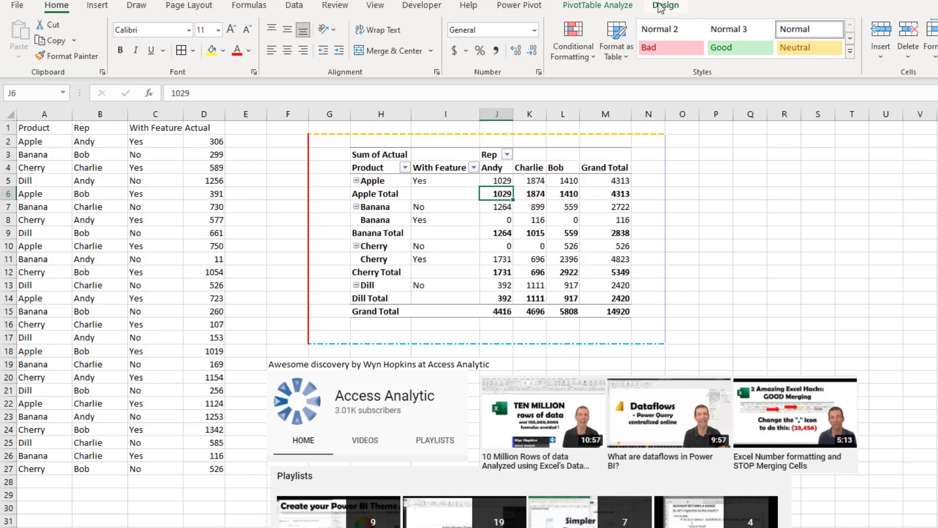
pyautogui.click(615, 10)
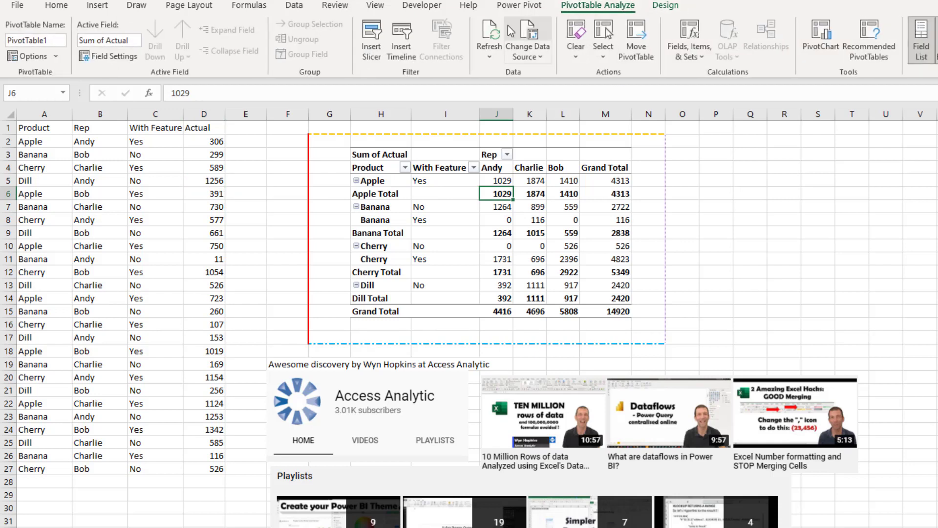
pyautogui.click(490, 37)
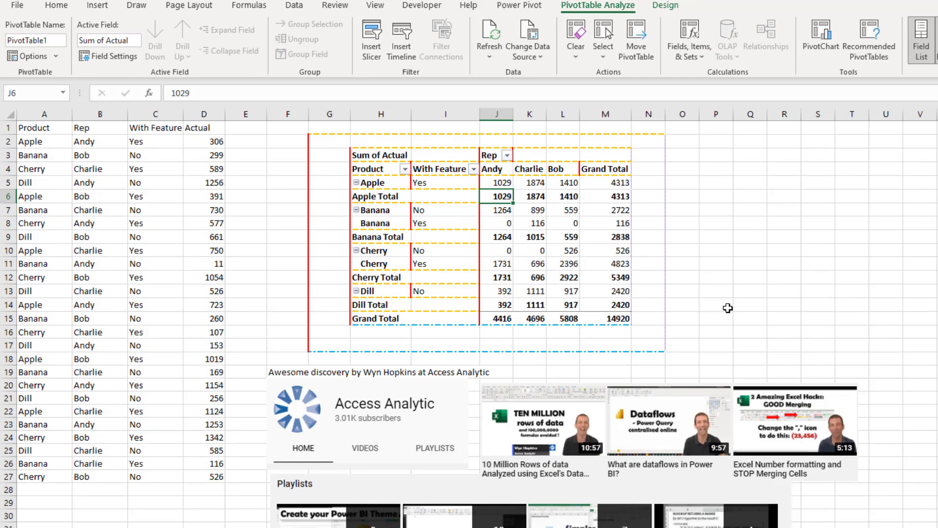
pyautogui.click(750, 287)
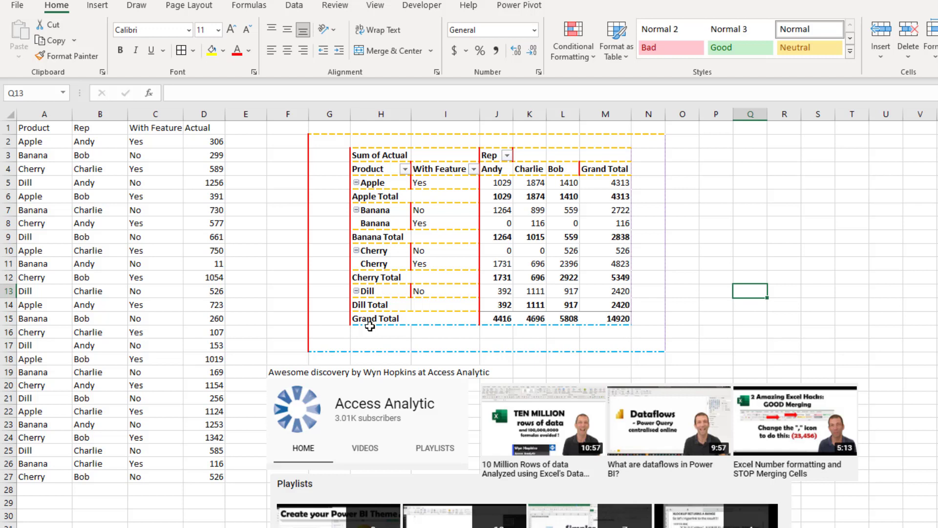
# Step: Select a pivot table cell and show the Design tab's PivotTable style options
pyautogui.moveTo(602, 323)
pyautogui.click(622, 197)
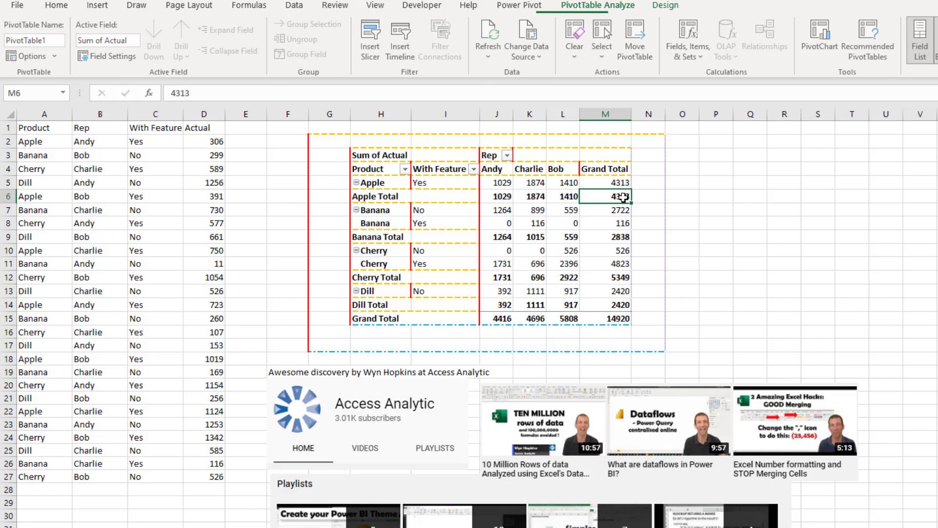
pyautogui.click(666, 7)
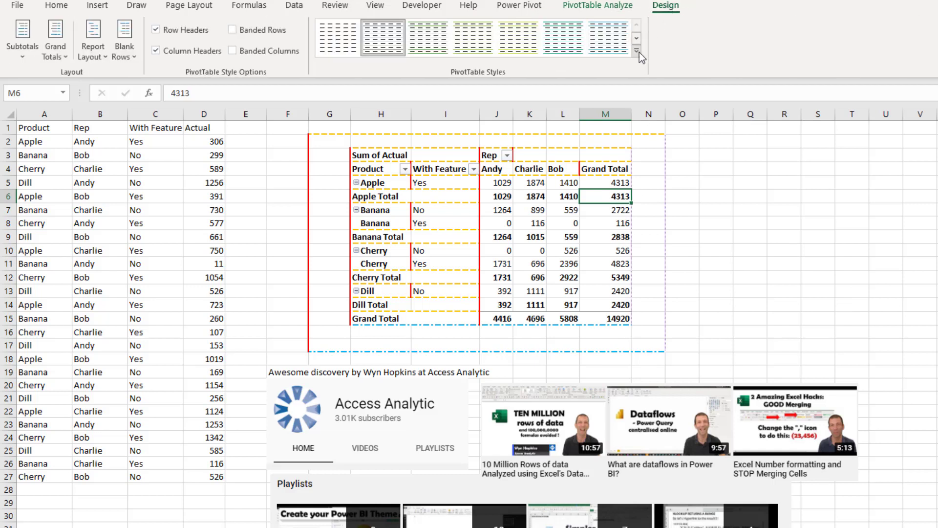